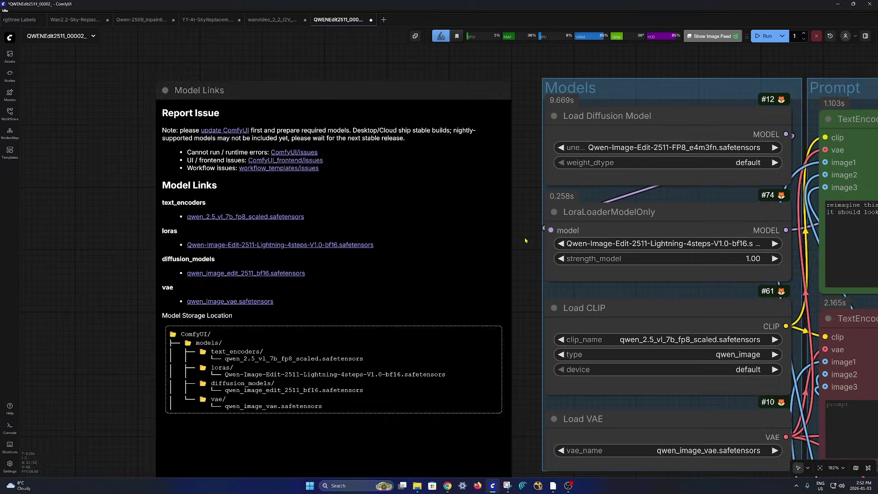
- Examine the Qwen image edit workflow's model loaders, prompt nodes, input image and before/after image comparison
scroll(219, 191, "right", 5)
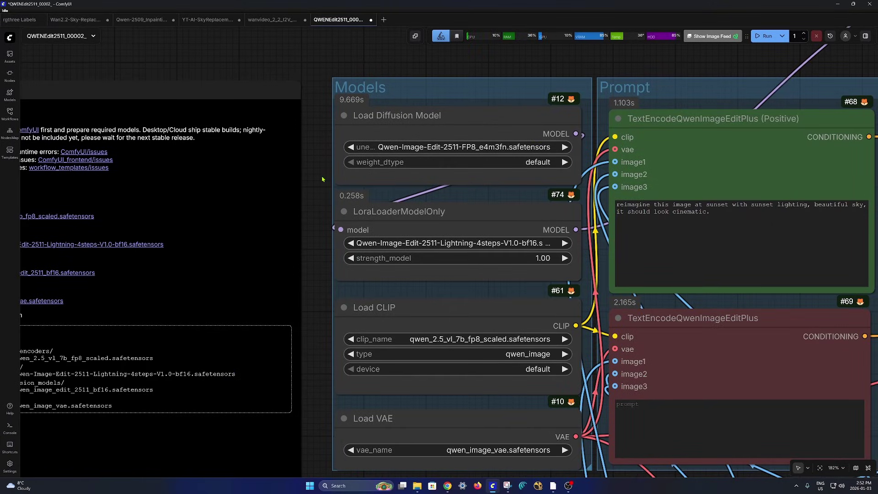
scroll(570, 201, "right", 8)
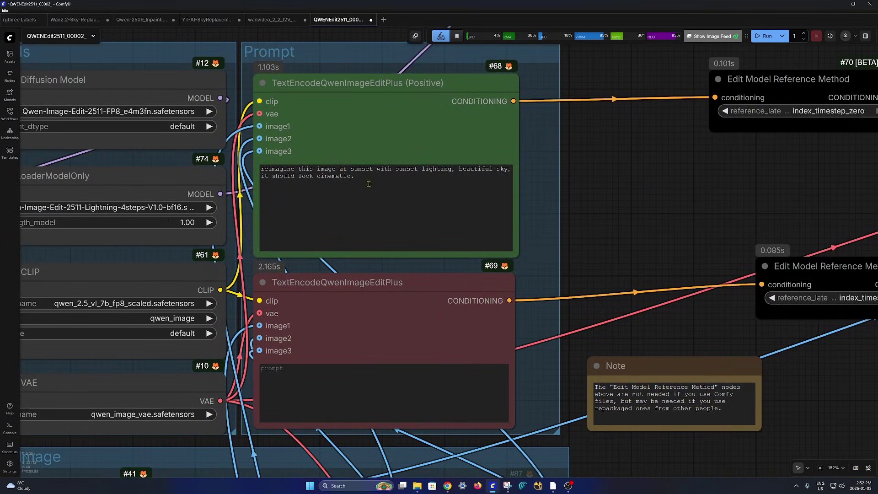
triple_click(301, 171)
scroll(617, 337, "down", 5)
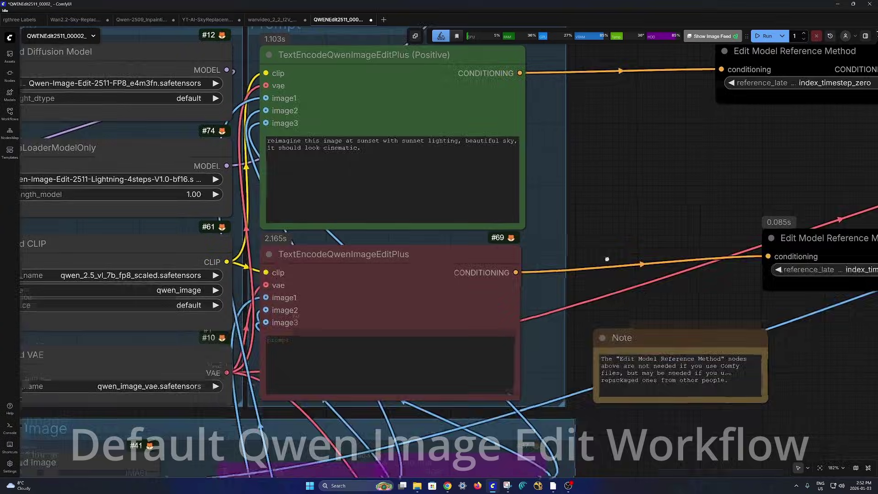
scroll(456, 261, "up", 5)
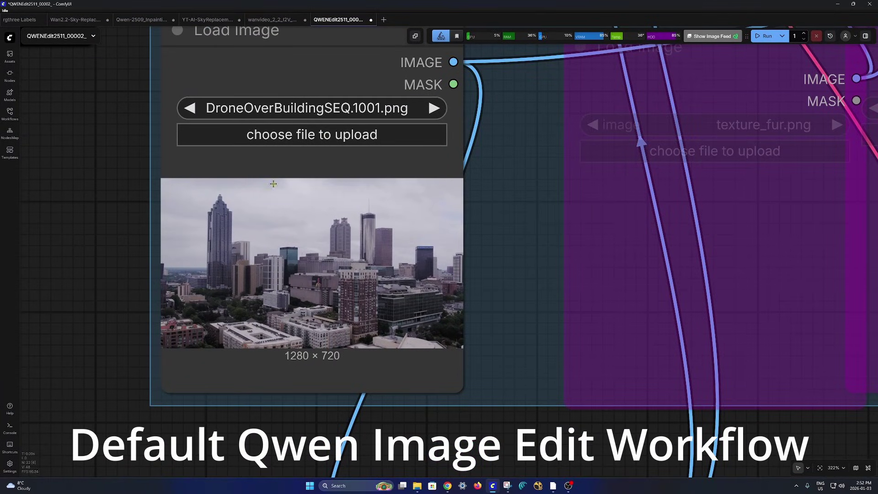
scroll(480, 356, "down", 5)
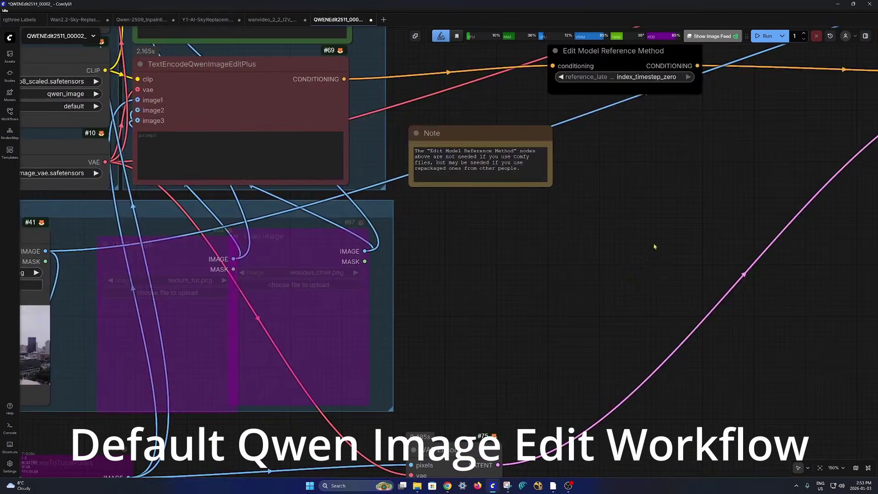
scroll(613, 324, "up", 3)
left_click_drag(613, 325, 133, 294)
scroll(133, 294, "up", 3)
scroll(367, 224, "down", 1)
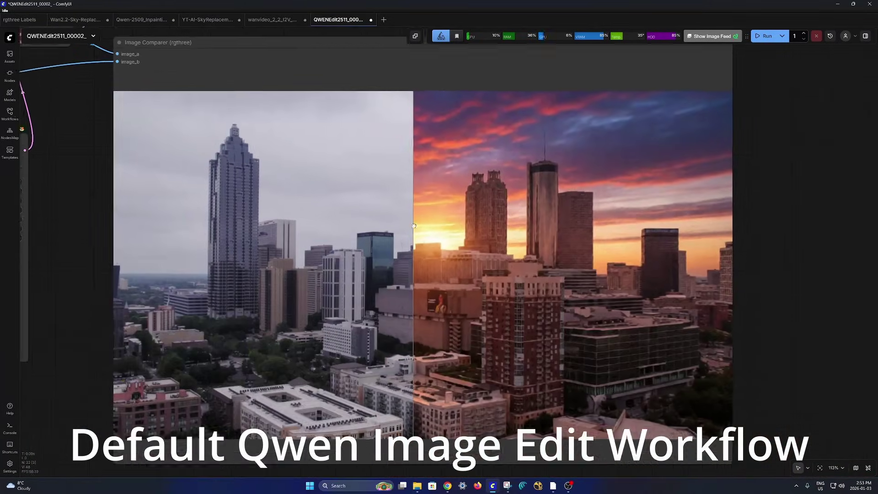
scroll(412, 224, "down", 1)
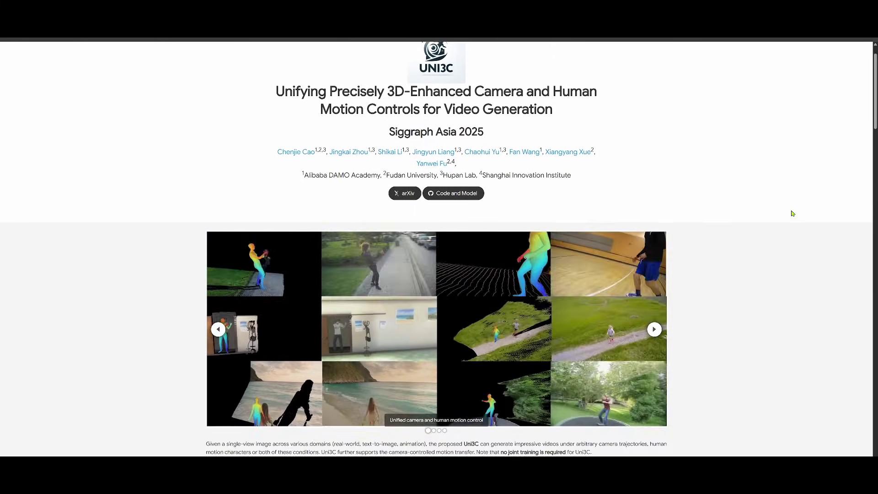
- Read through the Uni3C project page, covering its abstract, method diagrams, camera and human control results, and ablation studies
scroll(792, 214, "down", 3)
scroll(793, 214, "down", 3)
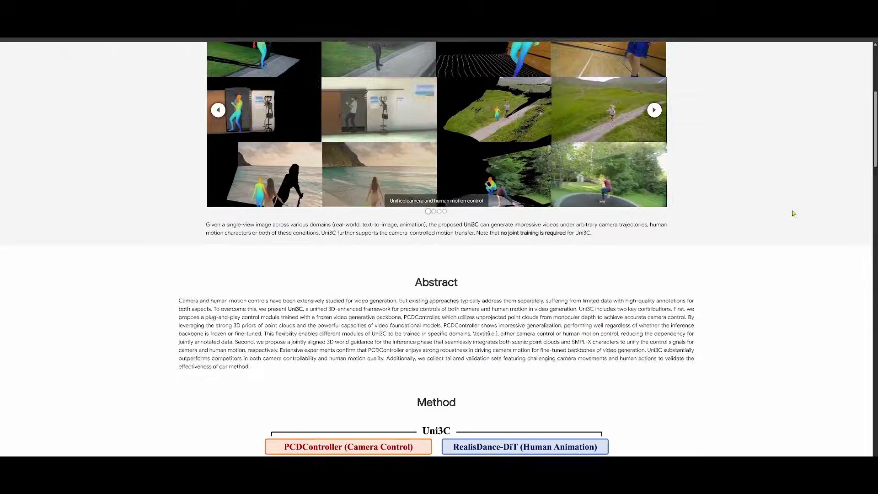
scroll(793, 214, "down", 3)
left_click_drag(178, 177, 422, 248)
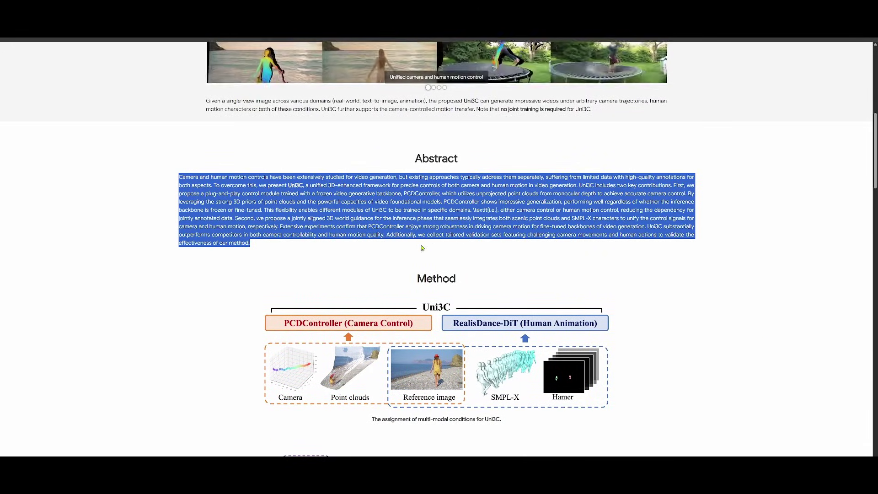
left_click(762, 331)
scroll(763, 332, "down", 5)
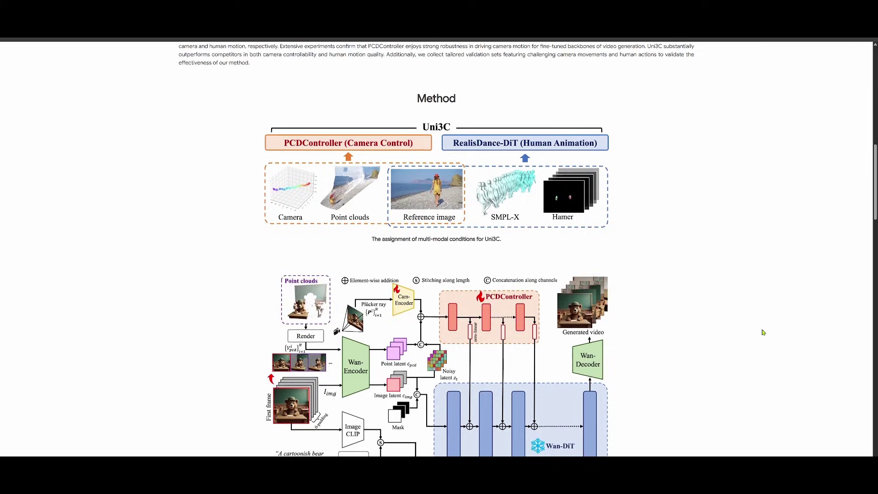
scroll(762, 332, "down", 8)
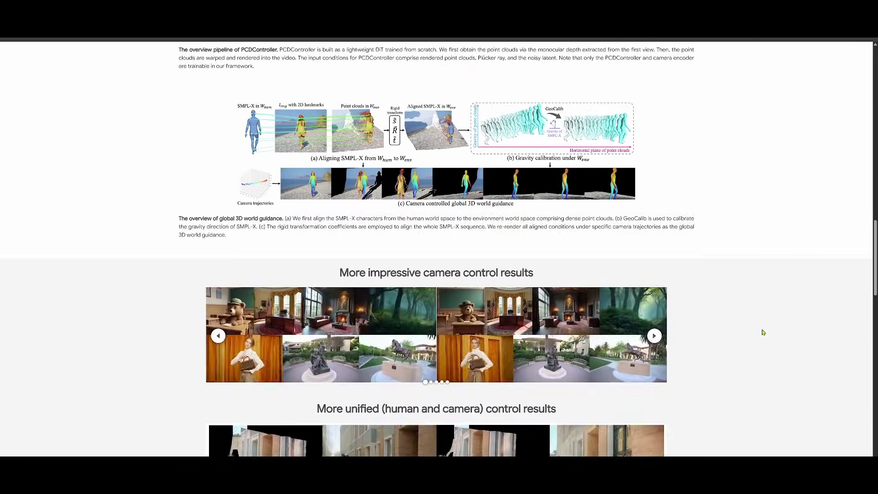
scroll(763, 332, "down", 5)
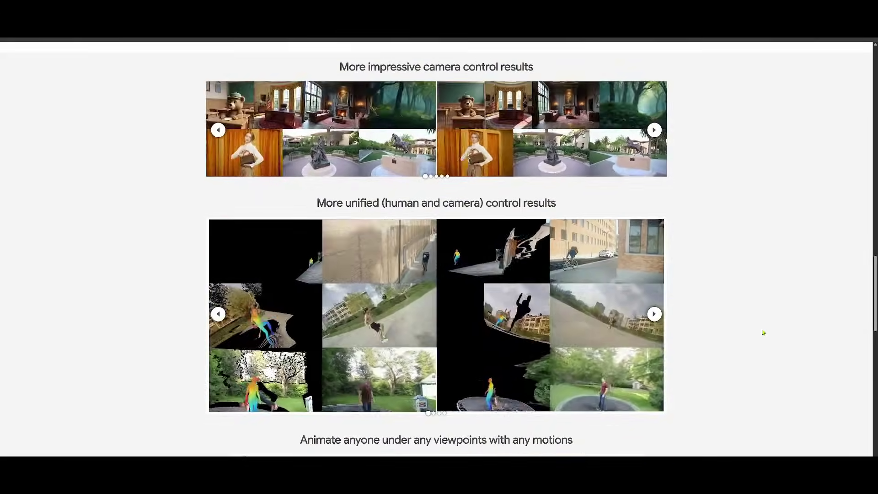
scroll(763, 332, "down", 3)
scroll(762, 333, "down", 5)
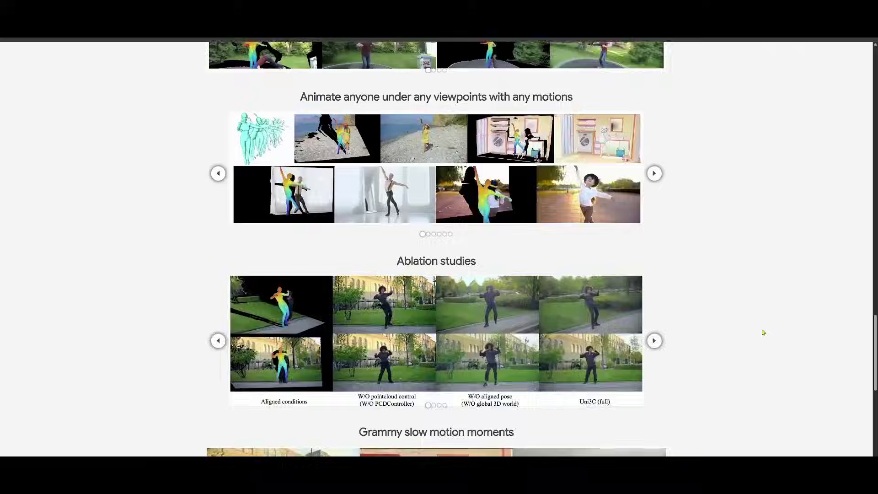
scroll(763, 332, "down", 9)
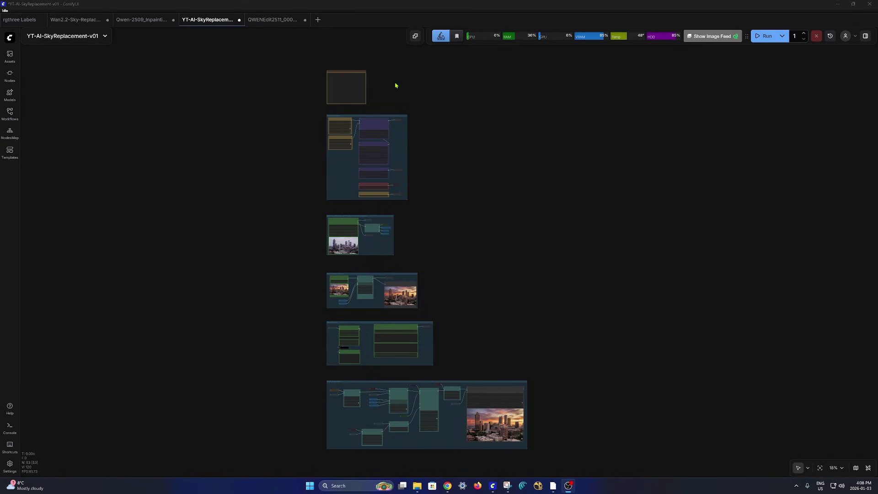
- Examine the Model links note in the YT-AI-SkyReplacement-v01 workflow, including the listed model downloads and their storage folders
scroll(392, 84, "up", 5)
left_click_drag(392, 84, 491, 244)
scroll(491, 244, "up", 16)
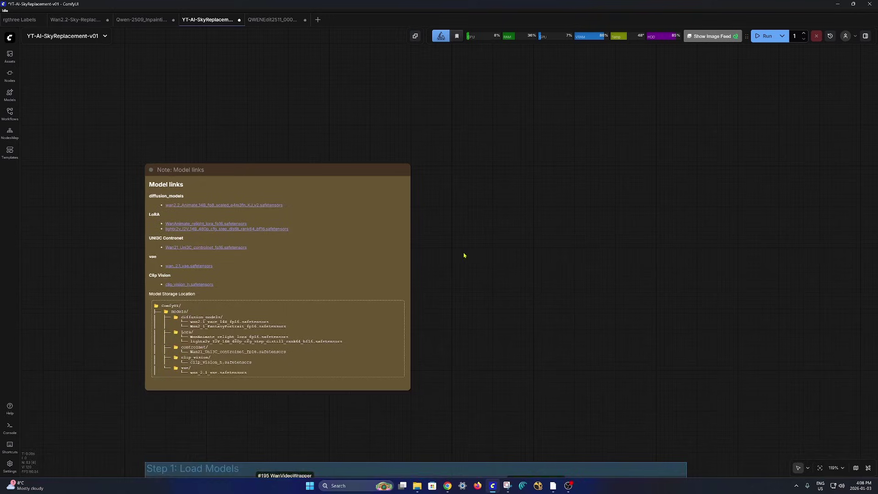
left_click_drag(581, 257, 625, 256)
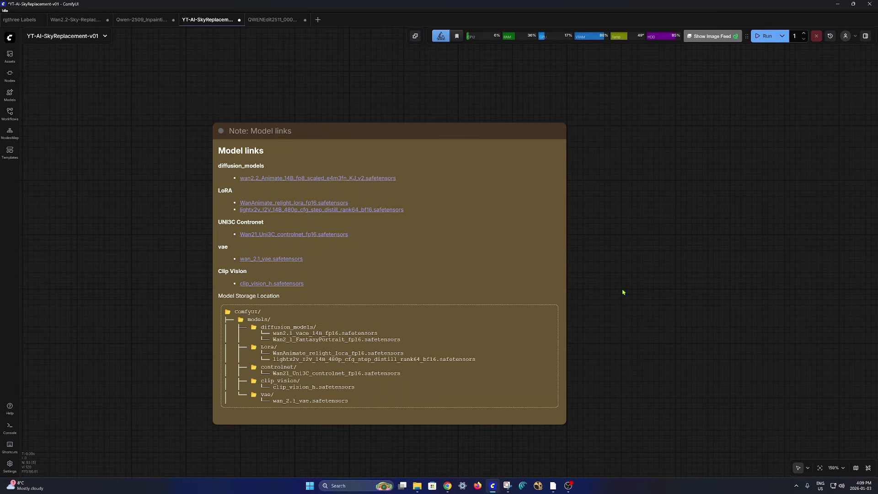
key("1")
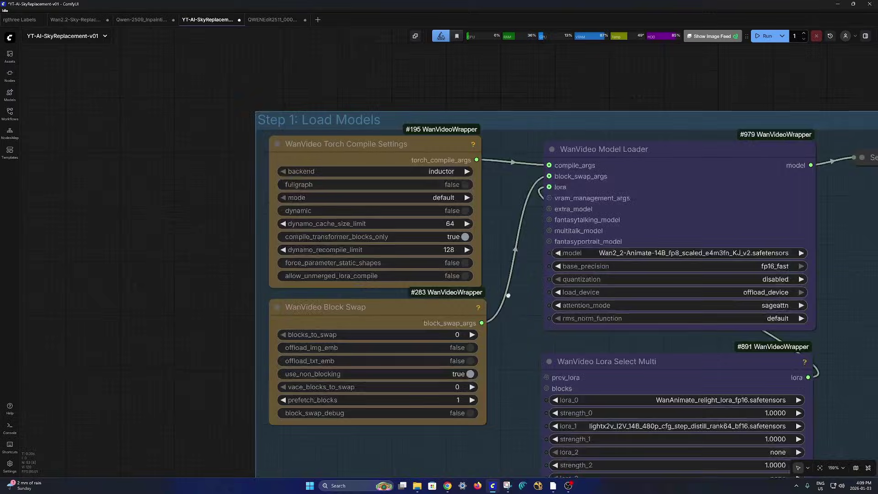
scroll(362, 333, "down", 5)
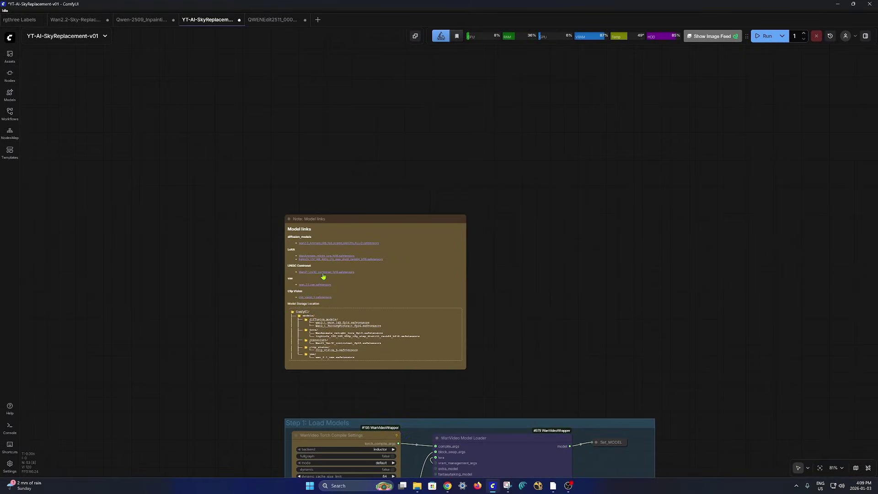
key("2")
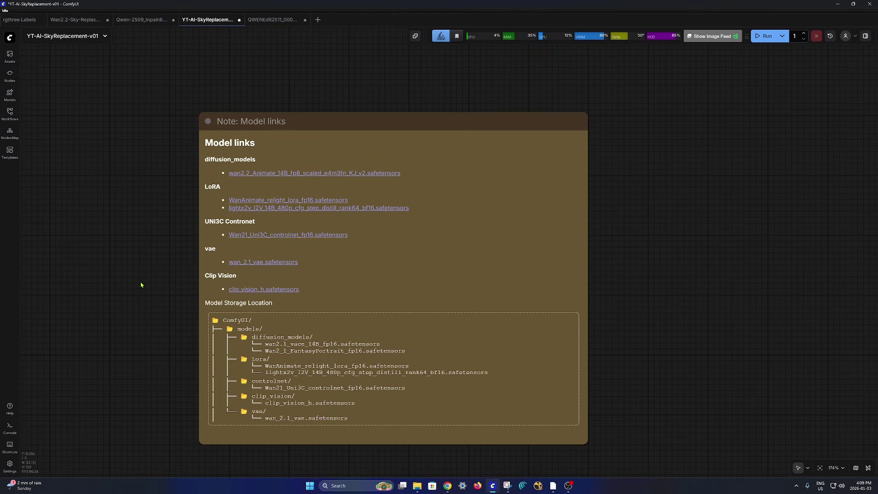
left_click_drag(153, 307, 151, 250)
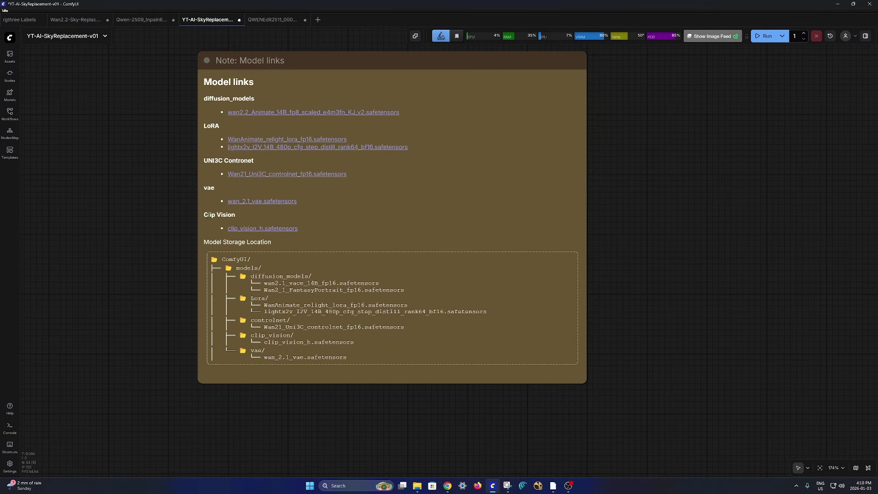
scroll(191, 241, "down", 1)
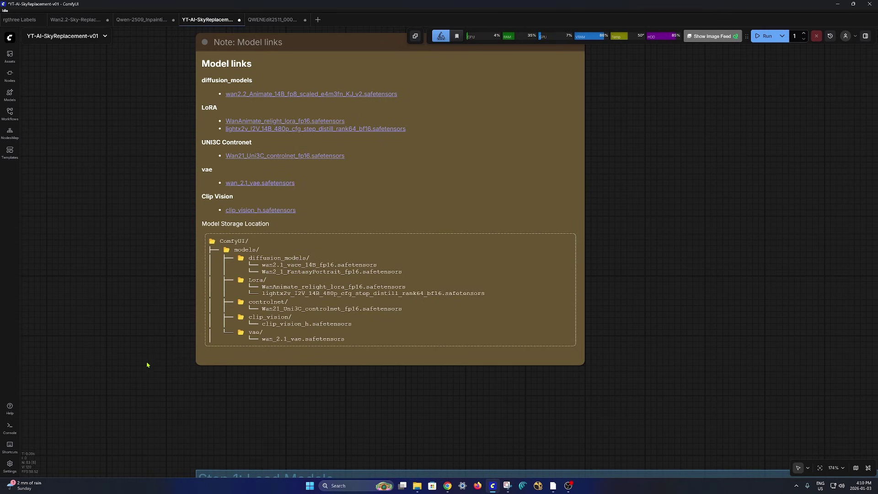
scroll(147, 364, "down", 6)
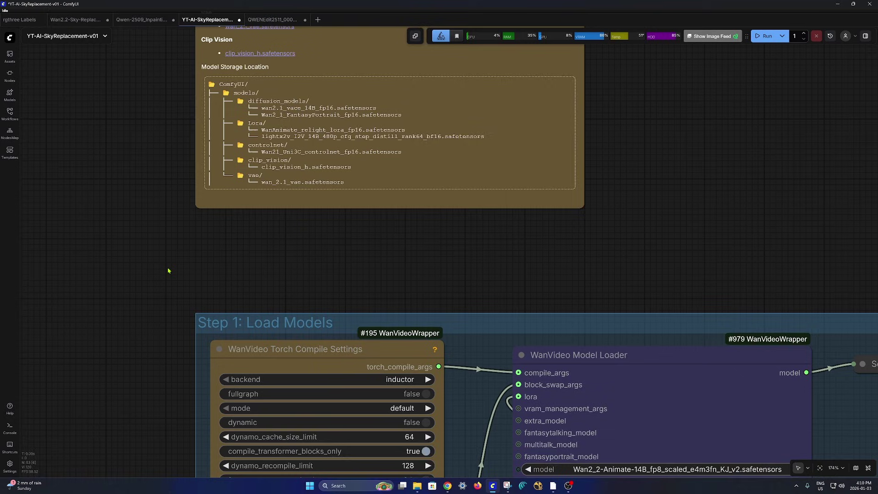
scroll(168, 271, "down", 2)
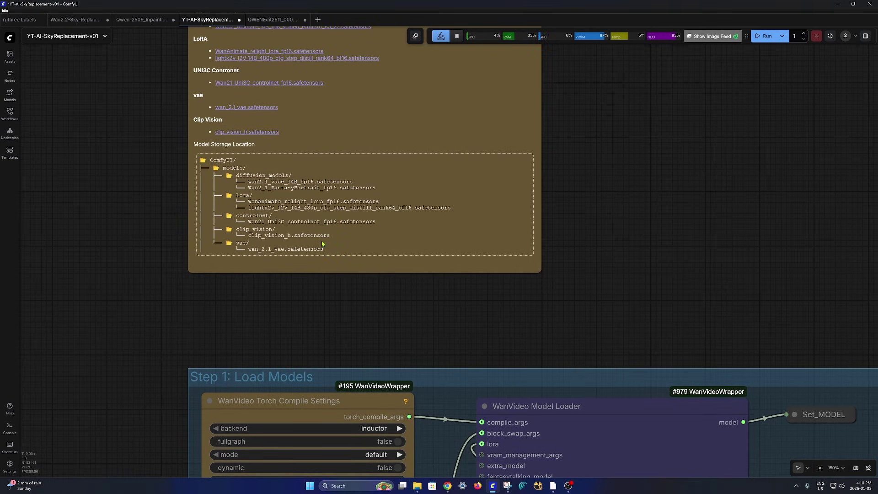
scroll(382, 318, "down", 4)
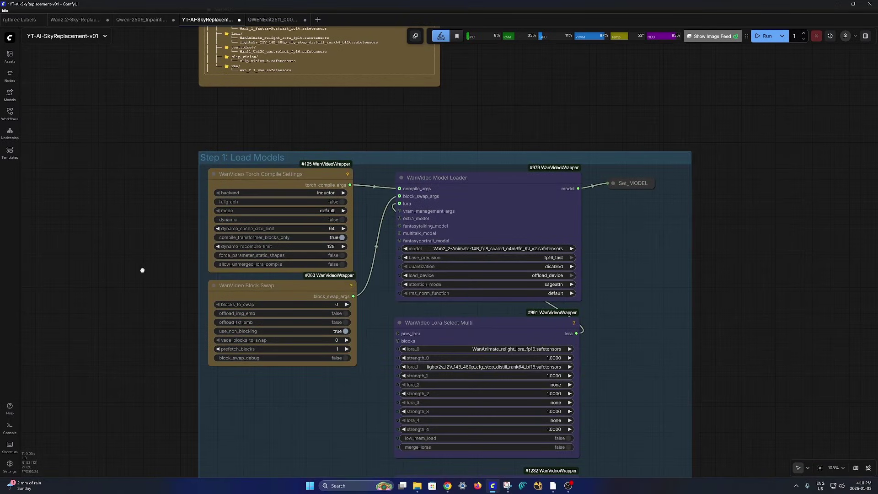
- Review the available model choices of the WanVideo Model Loader in the Step 1: Load Models group
left_click_drag(142, 270, 134, 271)
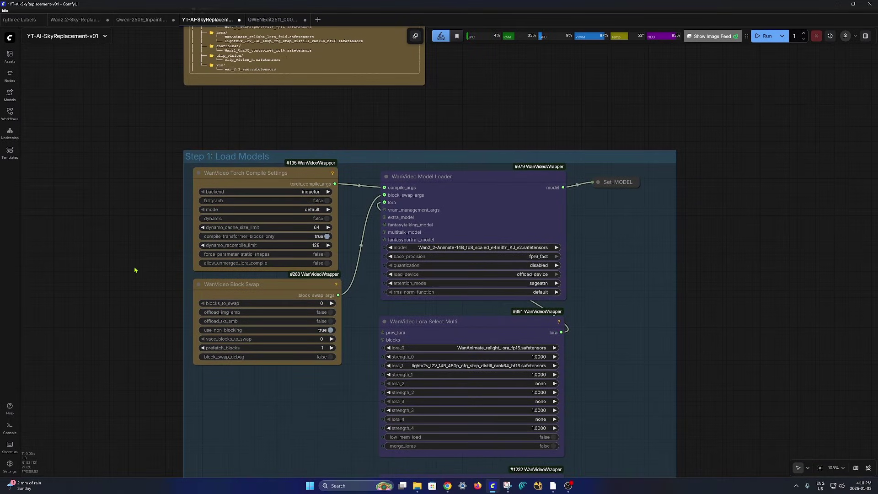
scroll(134, 269, "up", 2)
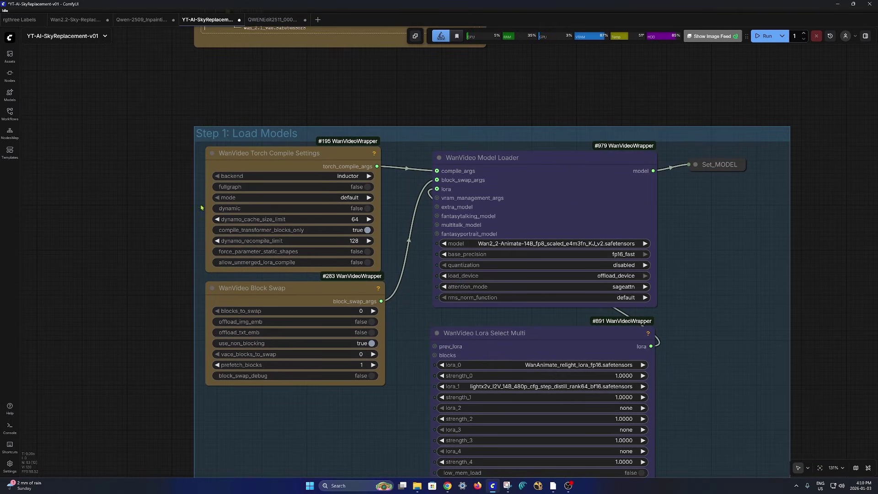
left_click_drag(493, 109, 427, 77)
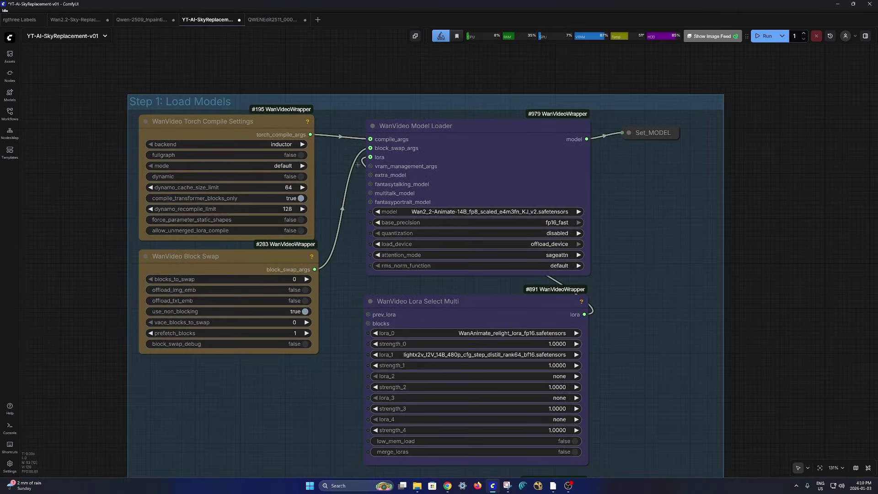
left_click(523, 213)
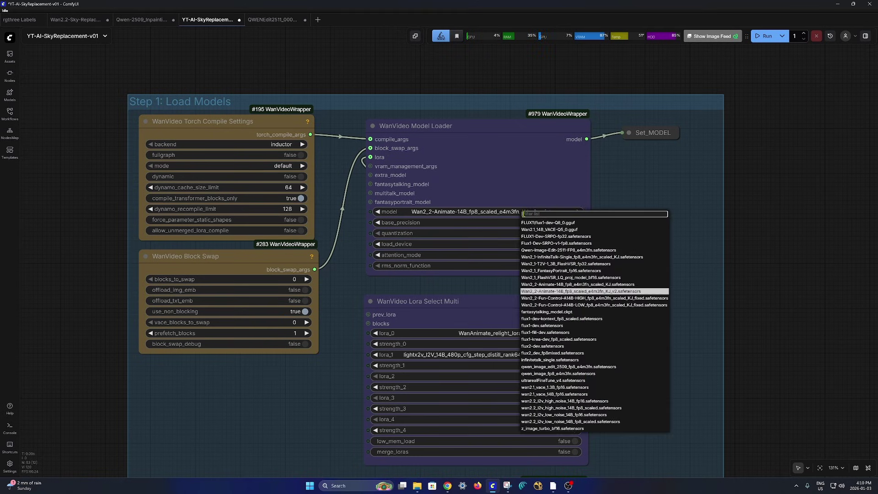
left_click(770, 289)
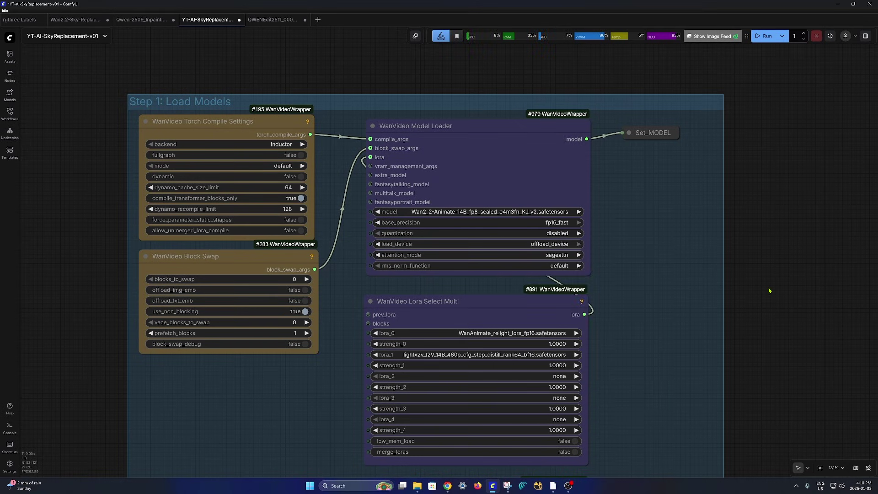
- Review the LoRAs in WanVideo Lora Select Multi and the model settings of the WanVideo Uni3C Controlnet Loader
scroll(662, 336, "down", 3)
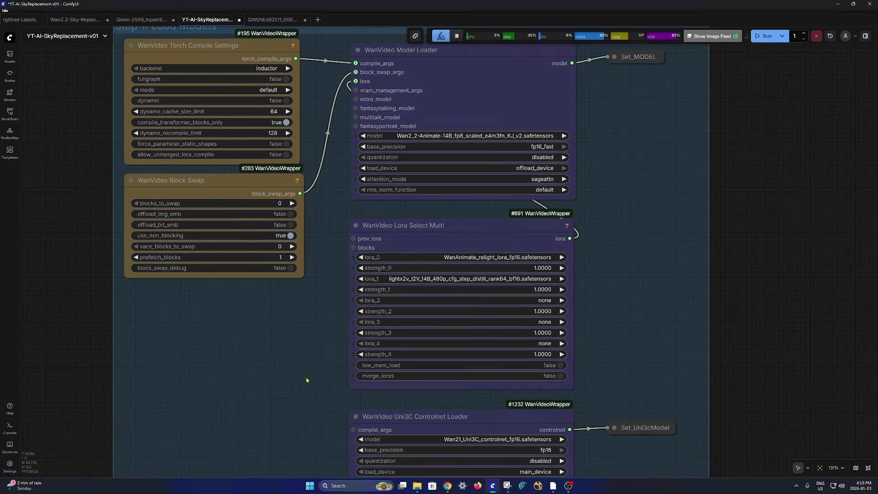
scroll(294, 306, "down", 4)
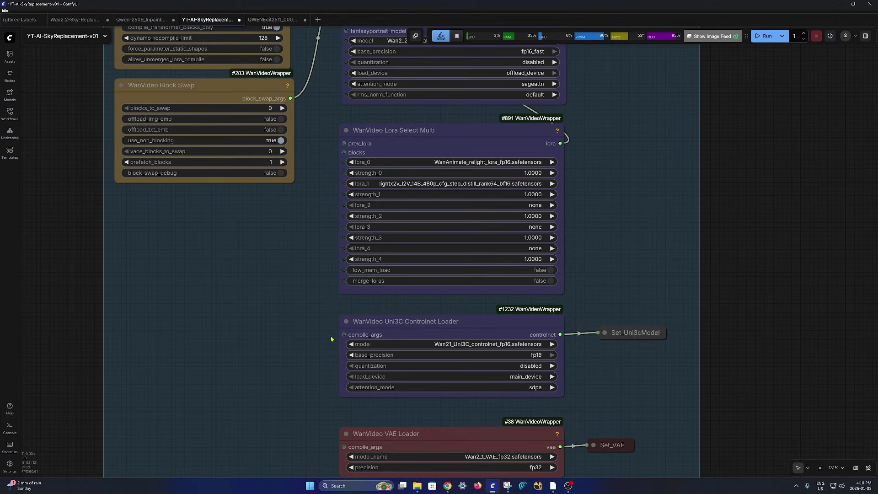
left_click(483, 349)
left_click(499, 355)
- View the attention_mode options of the WanVideo Model Loader
left_click_drag(231, 282, 276, 423)
scroll(120, 114, "up", 3)
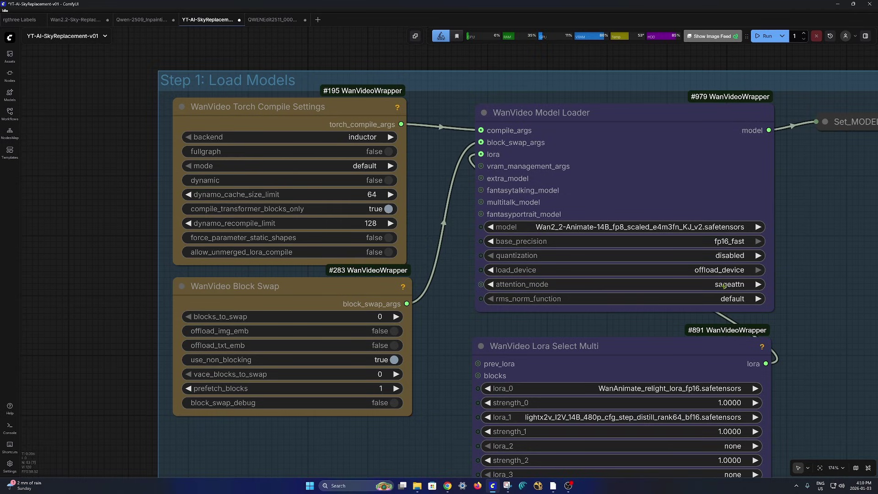
left_click(729, 284)
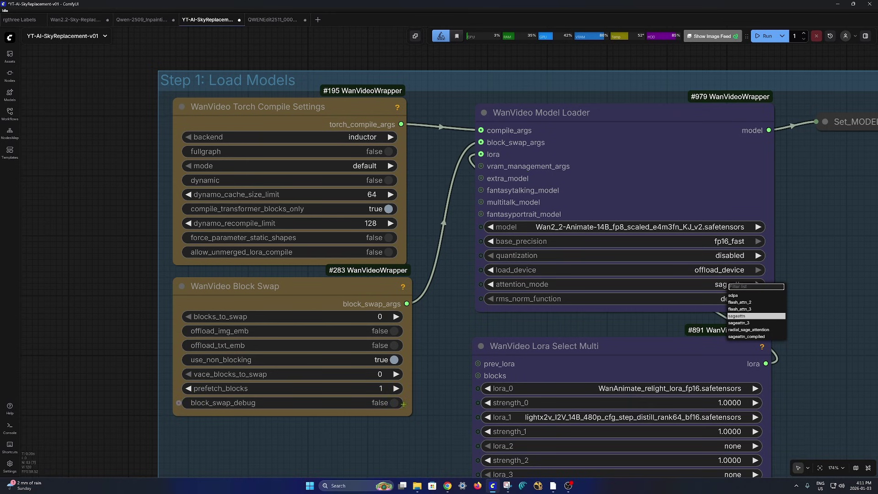
- View the blocks_to_swap value of the WanVideo Block Swap node in its value editor
scroll(333, 234, "down", 3)
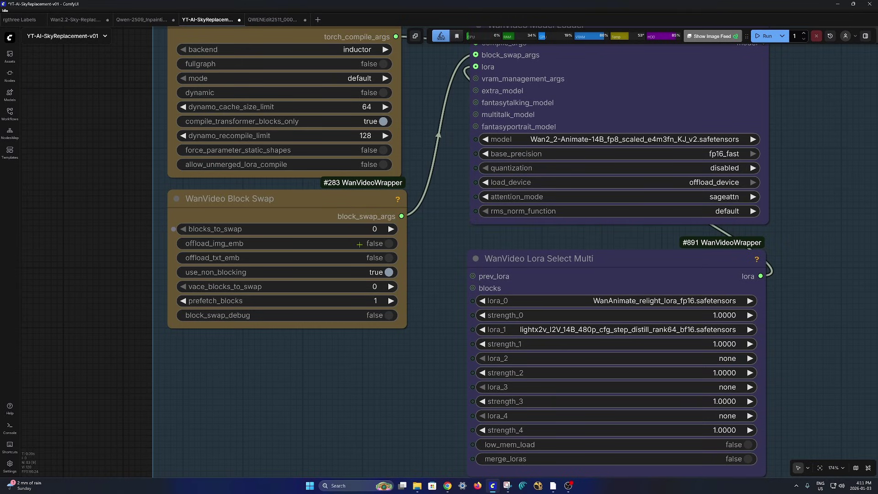
left_click(380, 232)
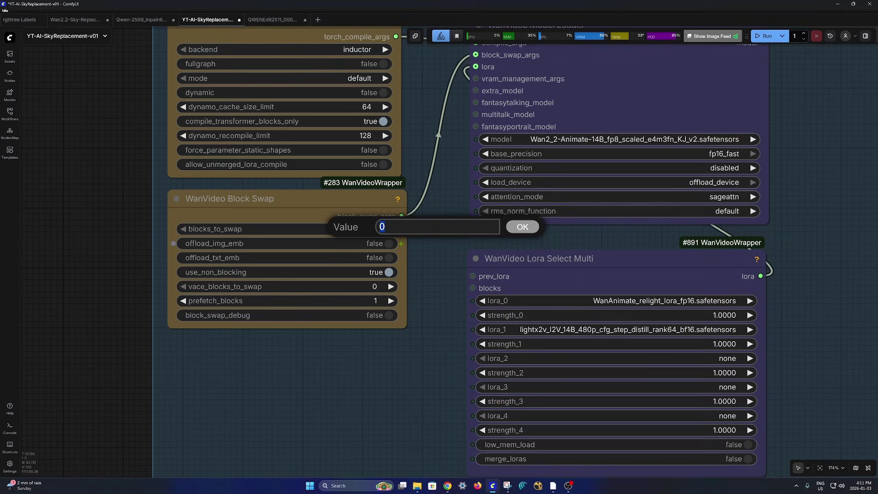
key("Return")
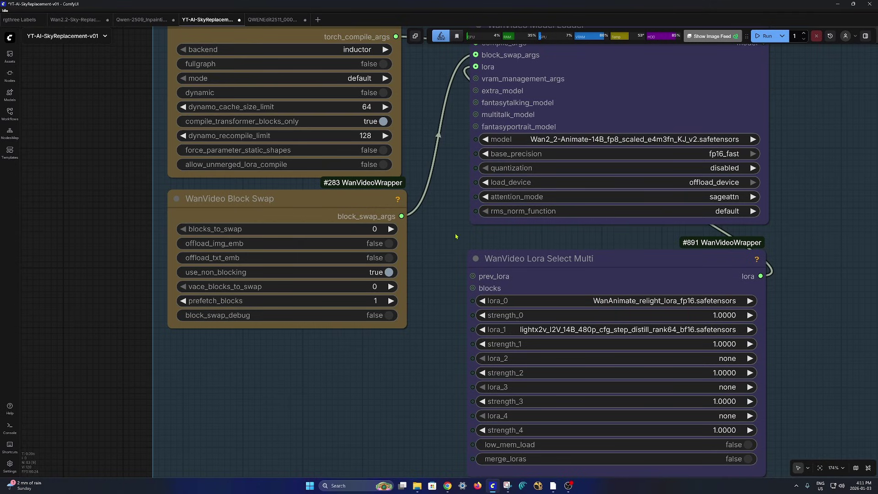
- Check the model files selected in the WanVideo VAE Loader and Load CLIP Vision nodes
scroll(455, 236, "down", 5)
scroll(629, 133, "down", 5)
scroll(514, 220, "up", 3)
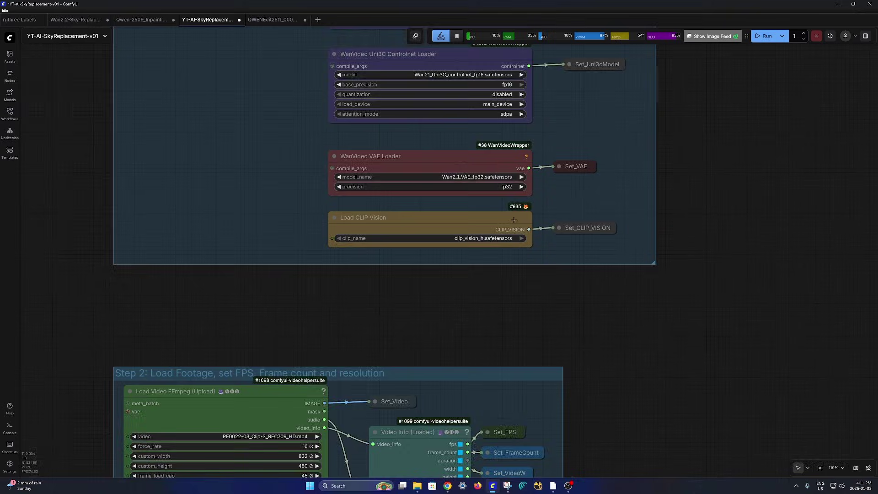
scroll(514, 220, "up", 4)
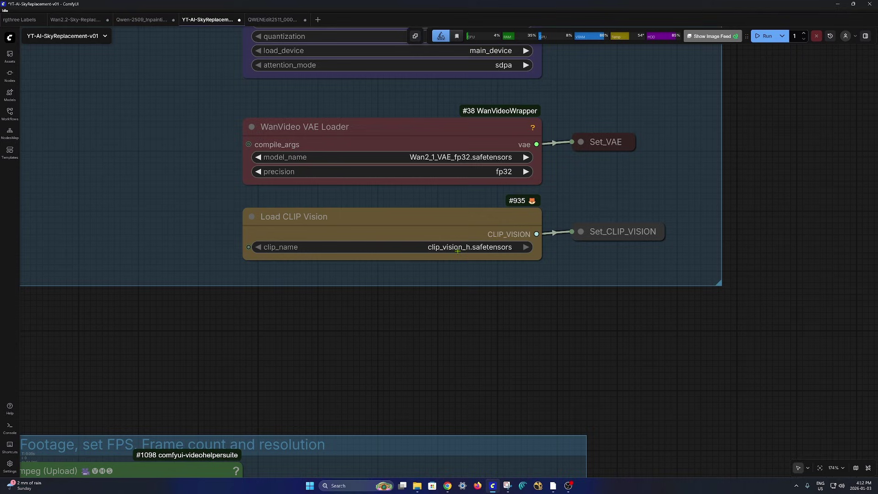
- Examine the Step 2 group's Load Video FFmpeg settings for frame rate, resolution and frame cap, plus the Video Info outputs
scroll(470, 350, "down", 5)
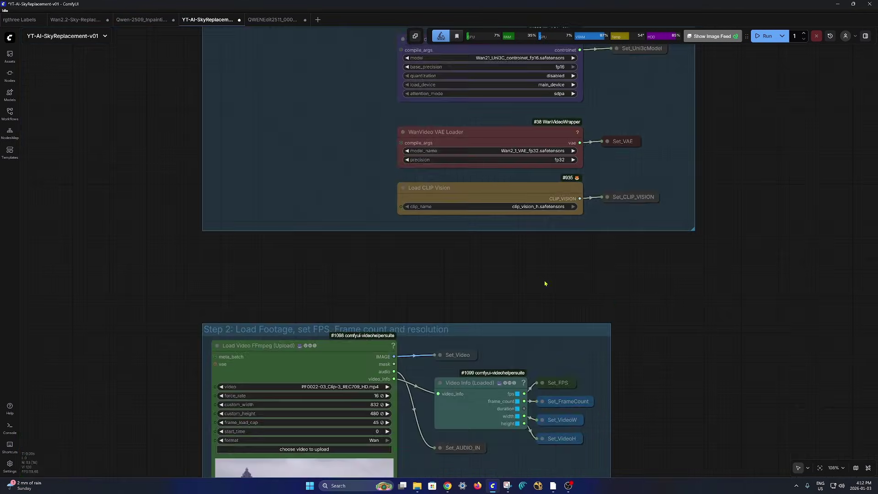
scroll(627, 281, "up", 3)
scroll(637, 394, "down", 3)
scroll(674, 419, "up", 2)
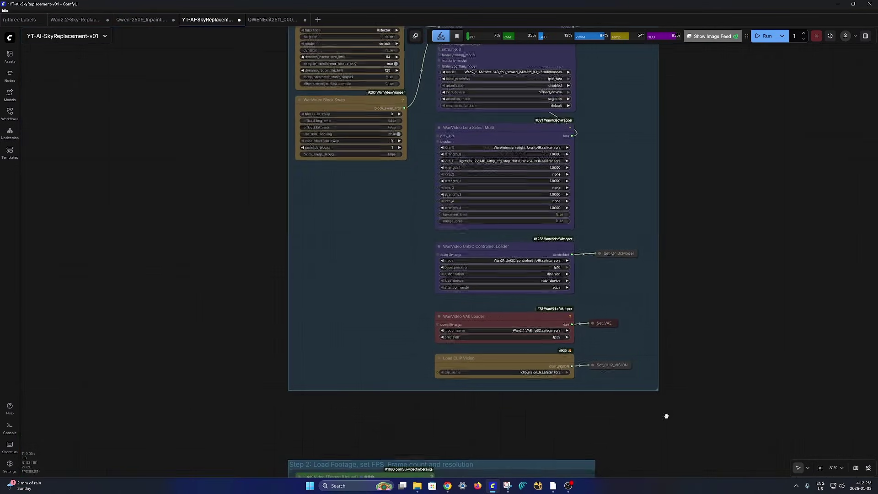
scroll(666, 416, "down", 6)
scroll(630, 390, "down", 1)
scroll(588, 308, "up", 5)
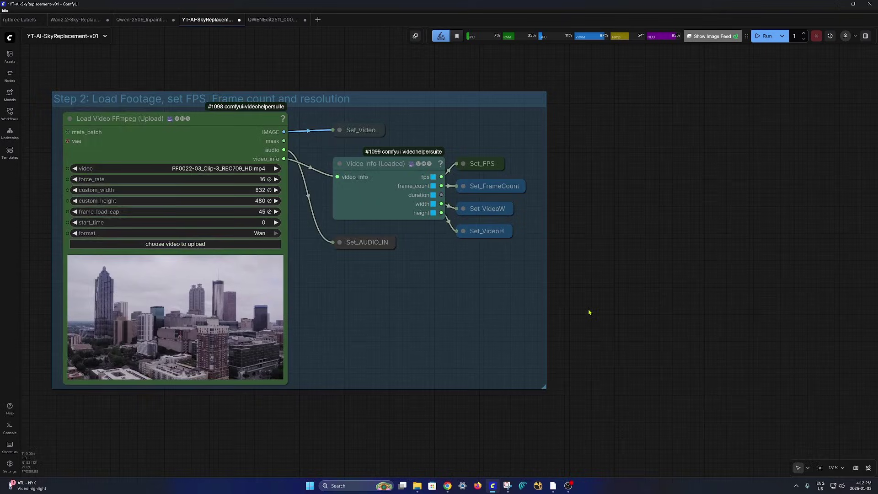
scroll(339, 335, "up", 3)
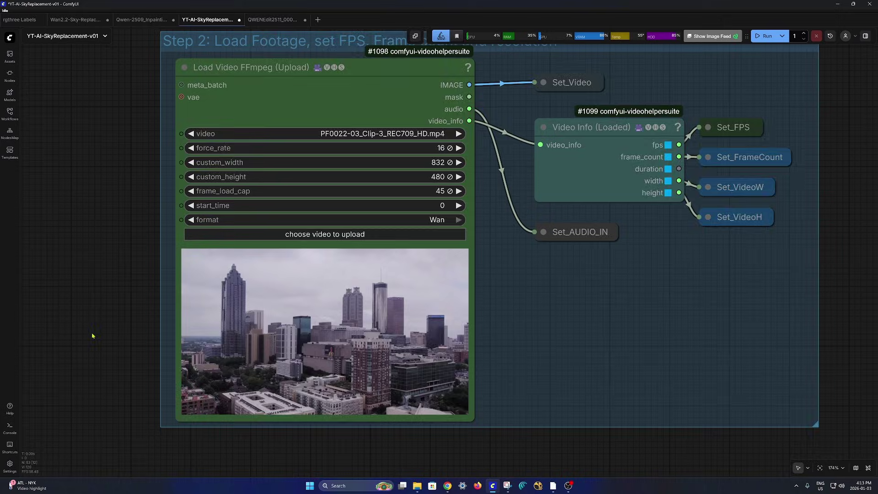
scroll(92, 336, "down", 5)
scroll(379, 306, "down", 1)
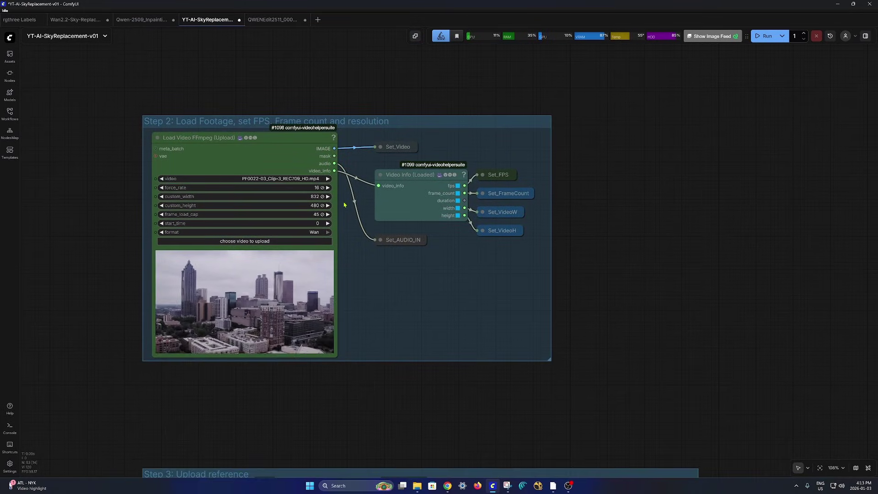
scroll(344, 205, "up", 4)
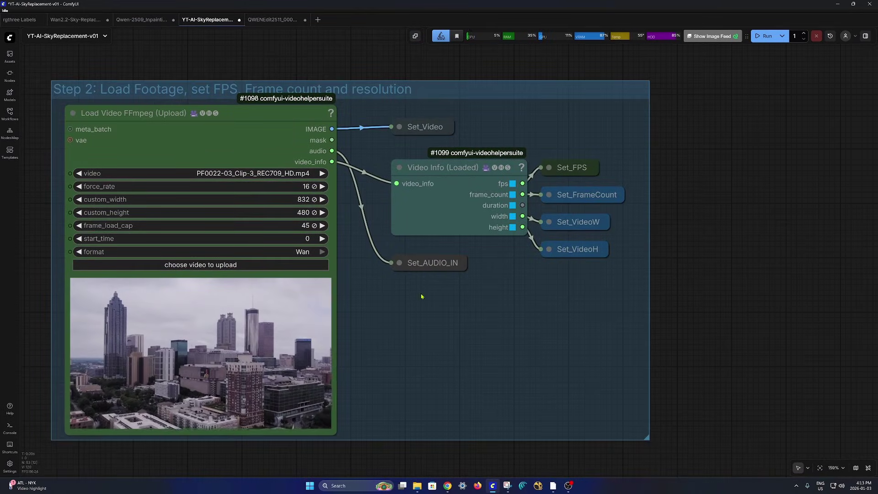
- Inspect the reference image in the Step 3 Load Image node up close, including the watermark in its lower corner
scroll(421, 296, "down", 4)
left_click_drag(407, 435, 413, 299)
left_click_drag(410, 335, 425, 127)
scroll(200, 276, "up", 7)
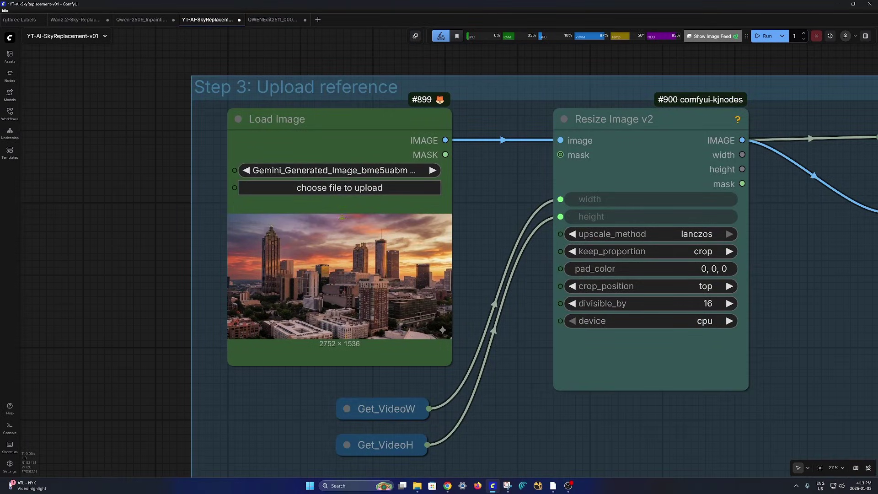
scroll(374, 253, "up", 3)
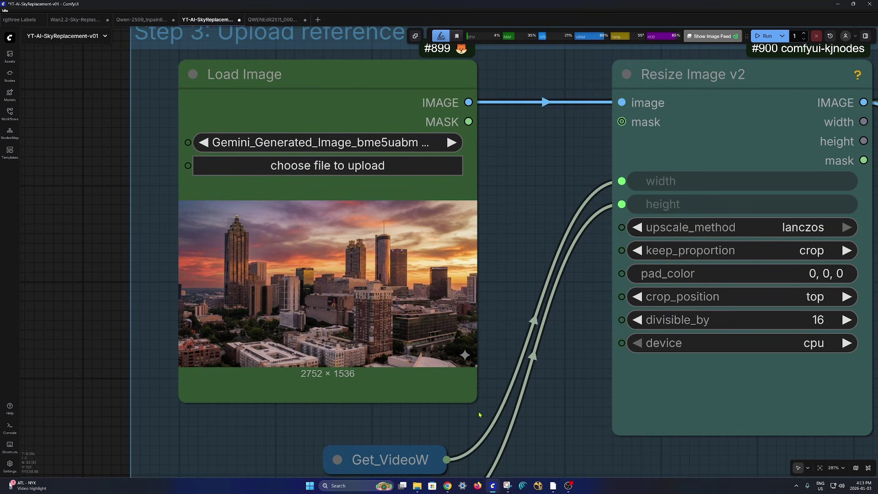
scroll(466, 356, "up", 11)
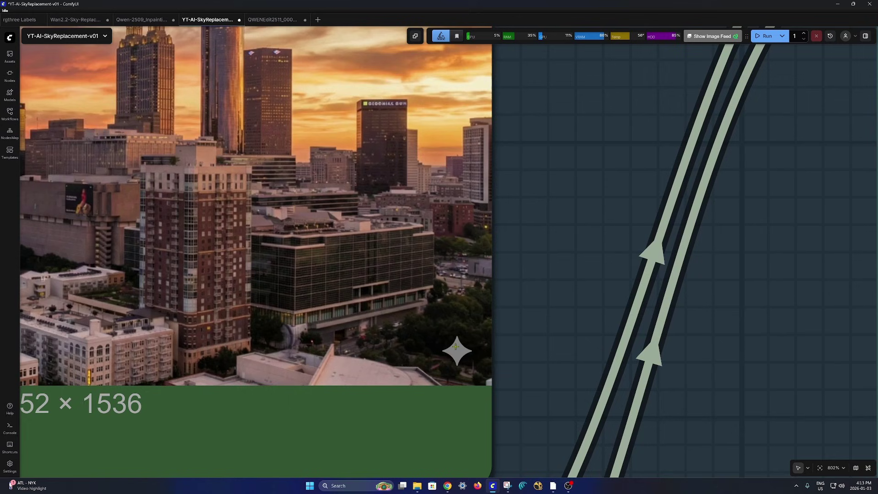
scroll(405, 336, "down", 12)
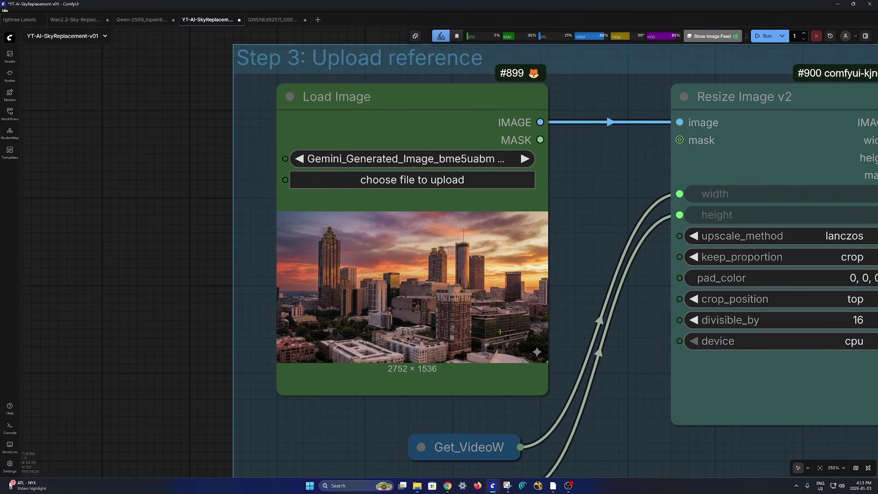
scroll(197, 315, "down", 5)
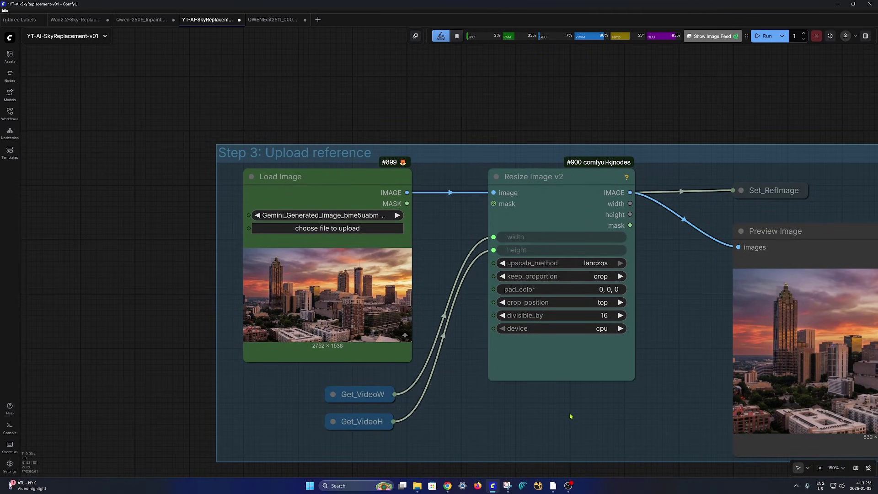
scroll(343, 309, "up", 7)
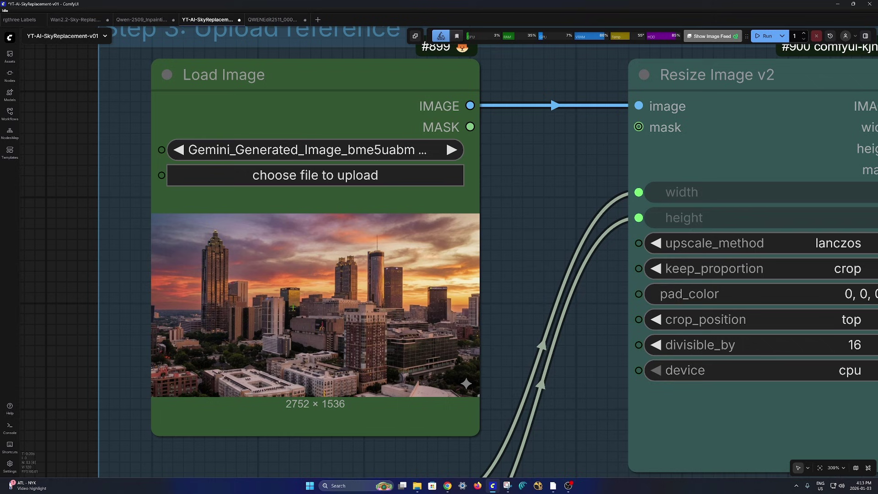
scroll(293, 307, "down", 6)
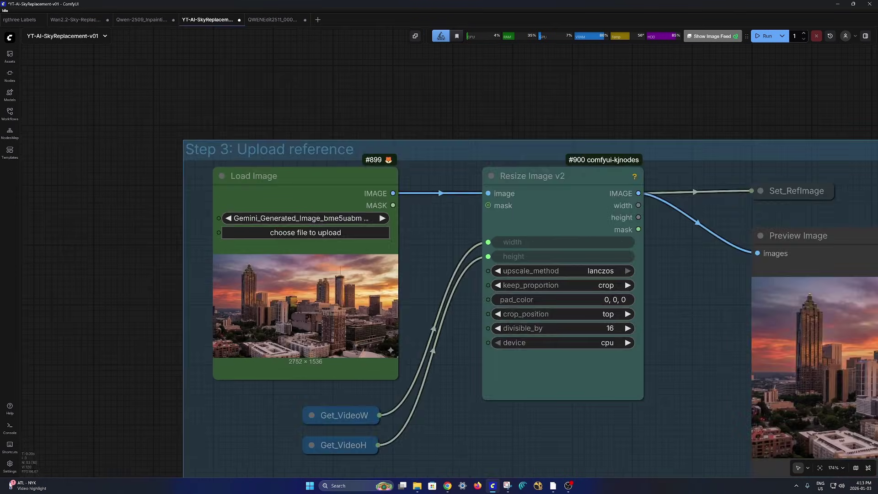
- Review the Resize Image v2 settings and the resized reference in Preview Image
left_click_drag(613, 408, 468, 369)
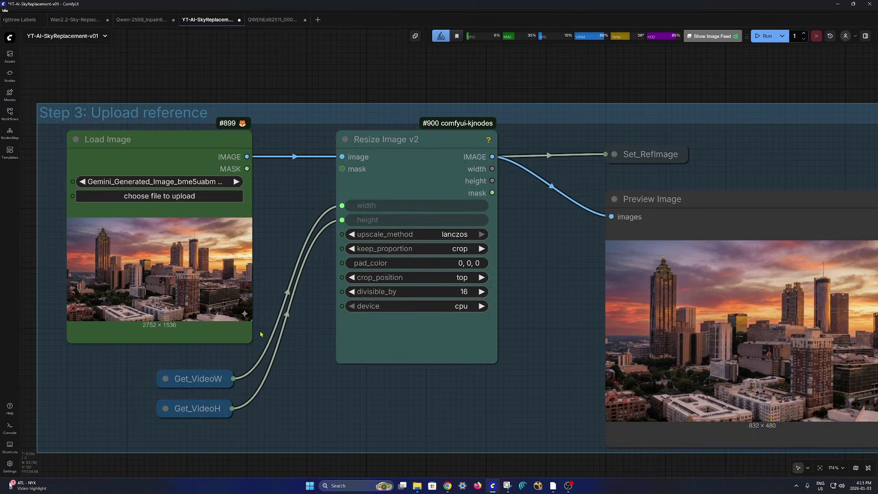
scroll(144, 334, "up", 6)
scroll(206, 326, "down", 5)
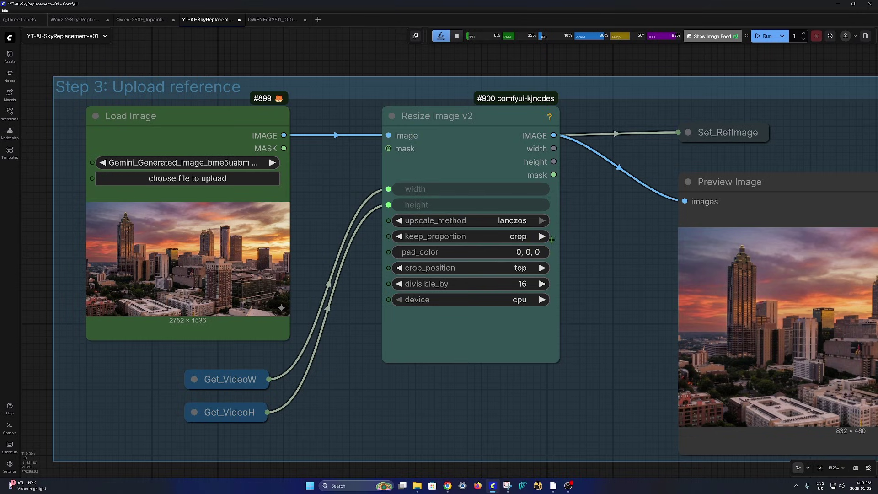
- Review the QwenVL node settings in the Step 4: Prompt group and read the generated description in Show Text
scroll(501, 315, "down", 2)
scroll(503, 317, "down", 4)
left_click_drag(502, 392, 487, 109)
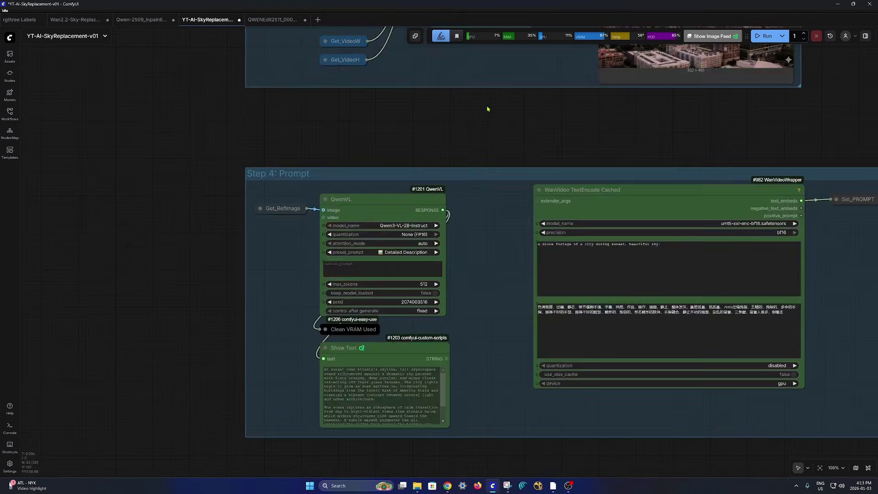
scroll(410, 161, "up", 3)
left_click_drag(410, 161, 392, 49)
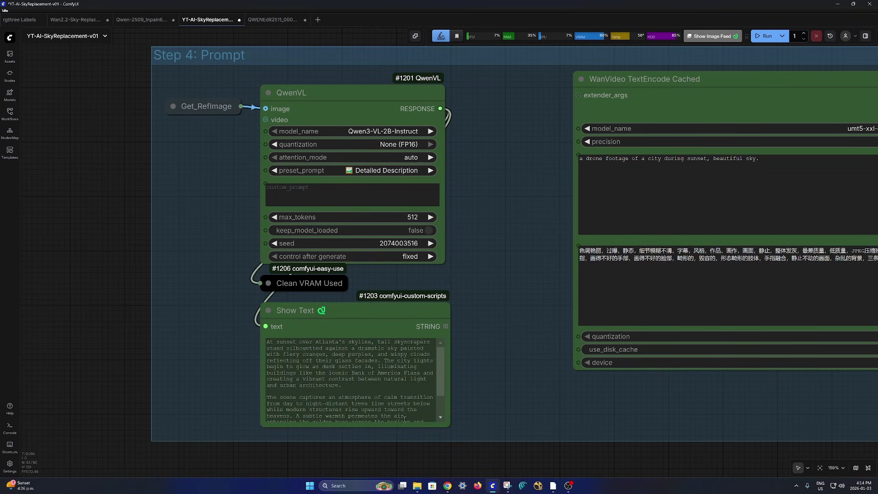
scroll(404, 416, "down", 2)
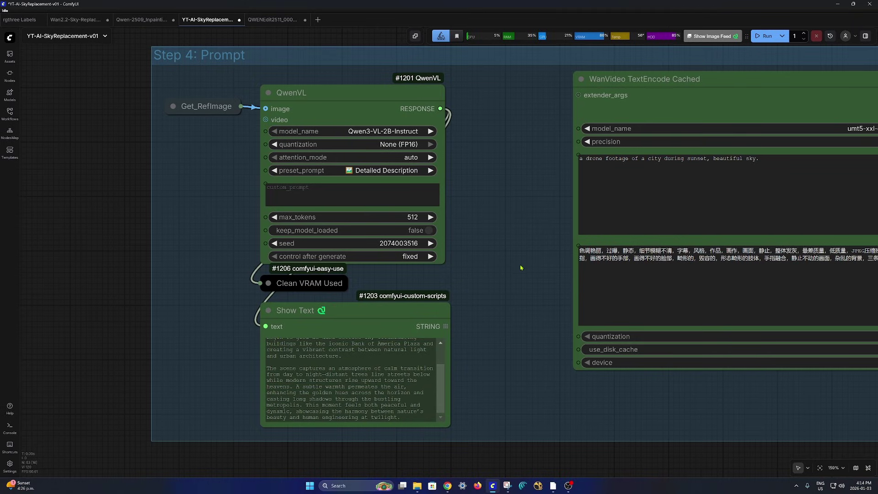
- Examine the positive and negative prompts and the model choice in the WanVideo TextEncode Cached node
left_click_drag(490, 266, 201, 277)
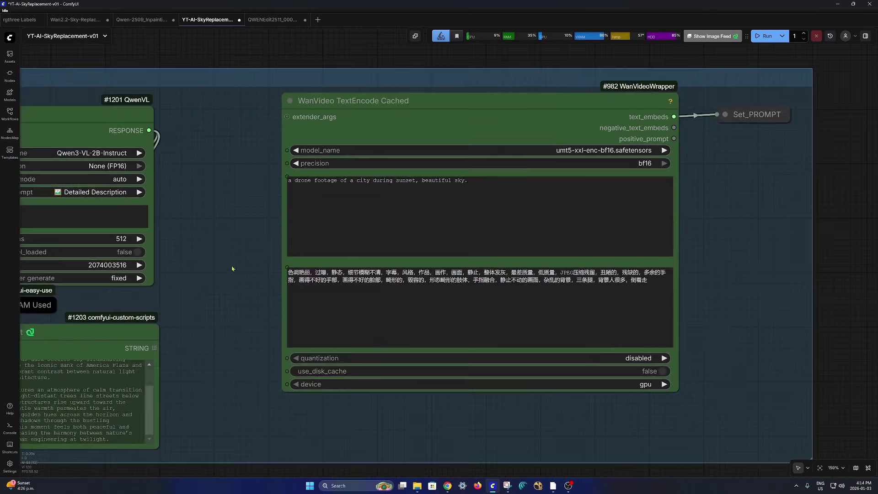
scroll(493, 200, "up", 6)
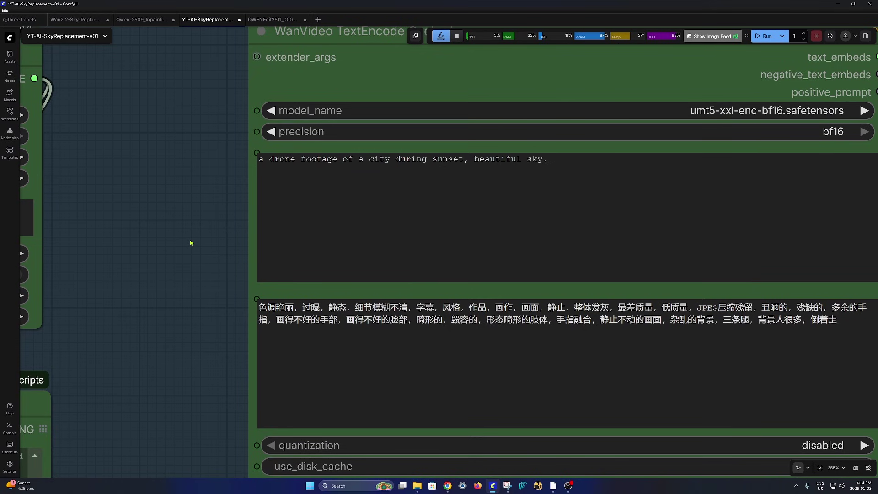
scroll(190, 243, "down", 6)
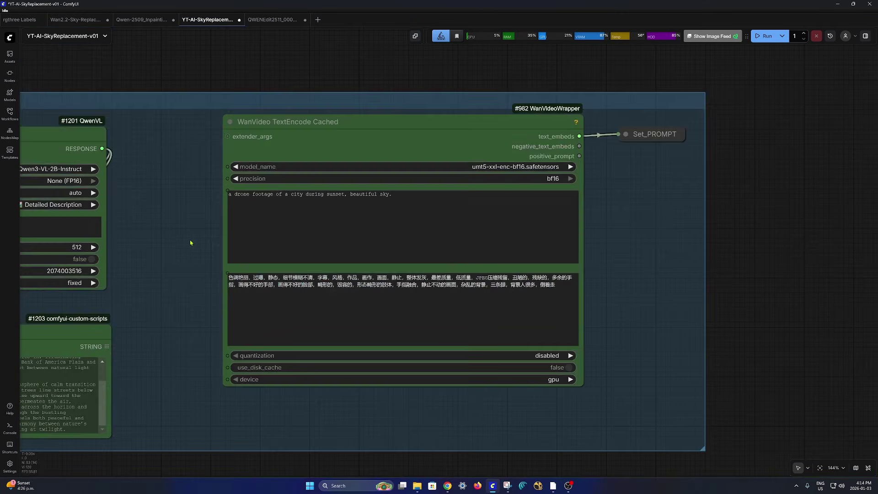
scroll(190, 243, "down", 5)
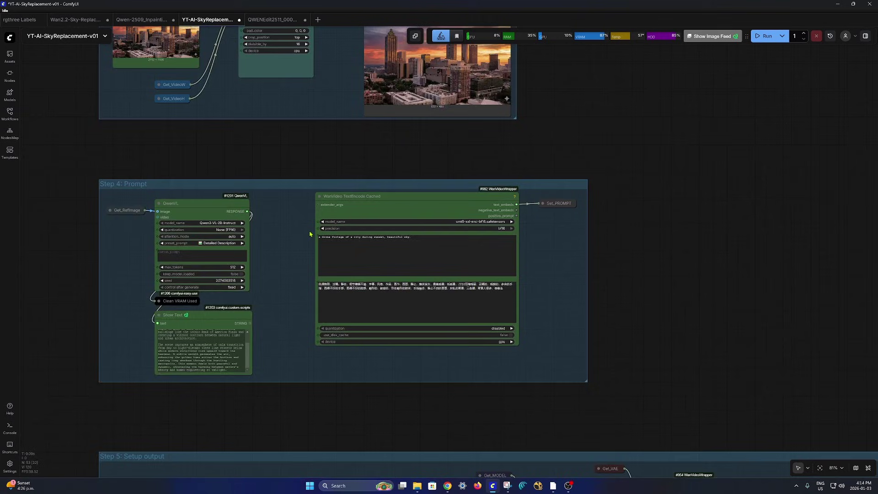
- Look over the Step 5: Setup output group, following the encode, Uni3C embeds, sampler and decode nodes
left_click_drag(380, 234, 462, 453)
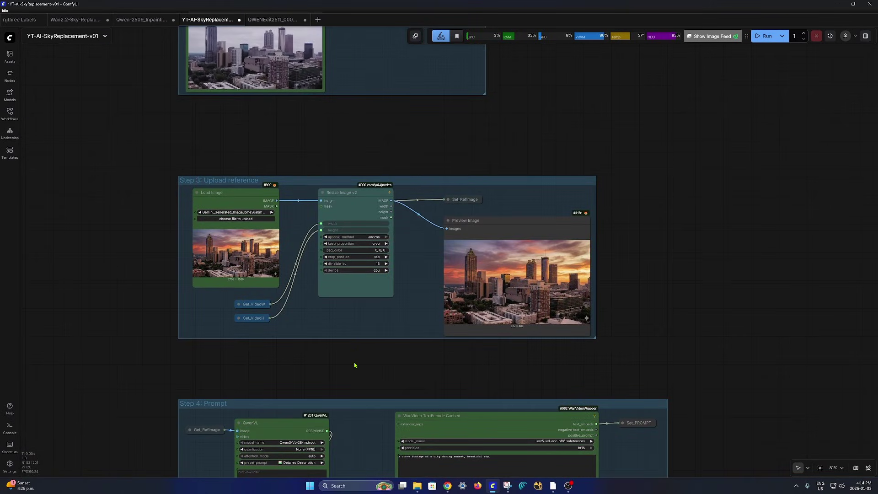
left_click_drag(357, 378, 339, 176)
left_click_drag(430, 425, 372, 198)
scroll(231, 231, "up", 5)
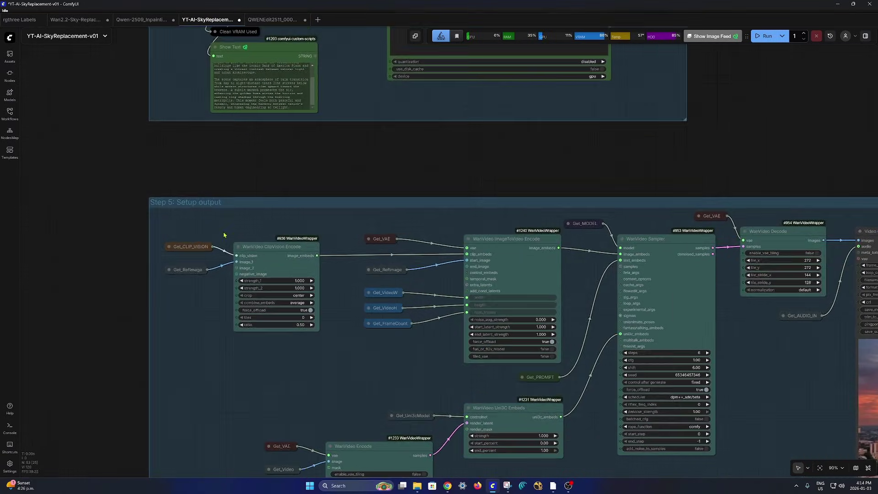
scroll(126, 259, "down", 4)
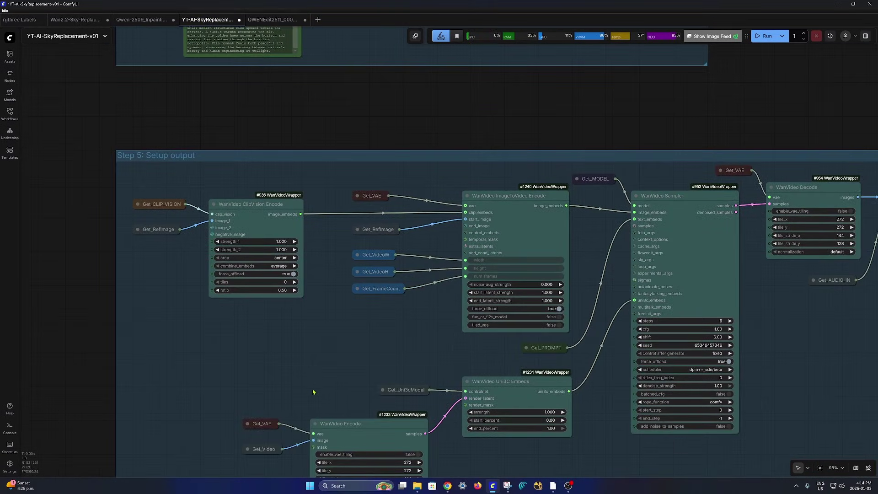
left_click_drag(312, 389, 283, 274)
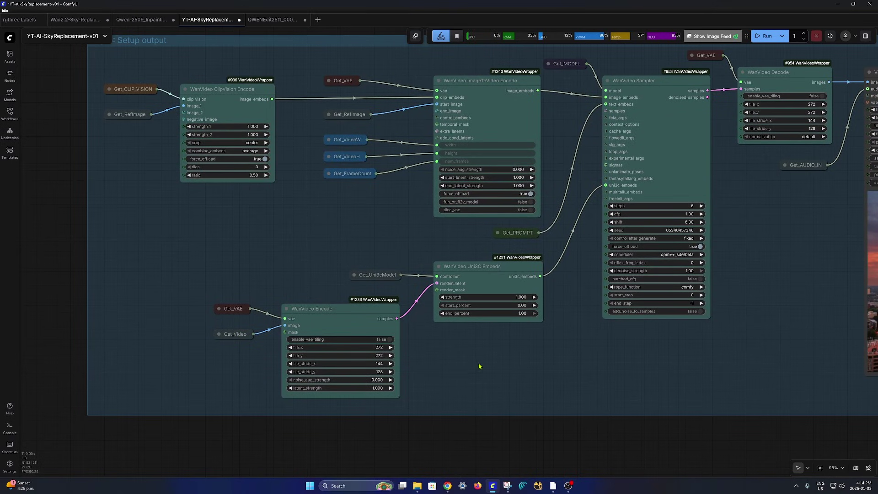
left_click_drag(494, 384, 451, 418)
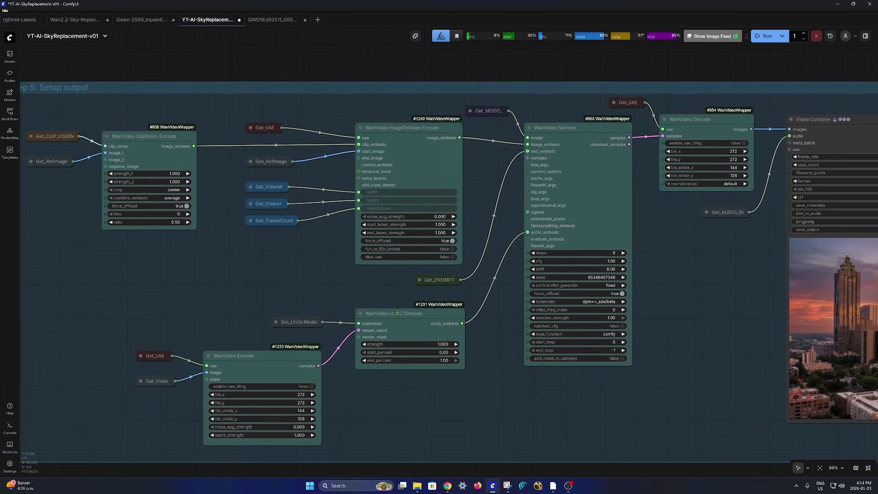
- Browse the nodes that can be connected to the end_image input of WanVideo ImageToVideo Encode
scroll(436, 289, "up", 10)
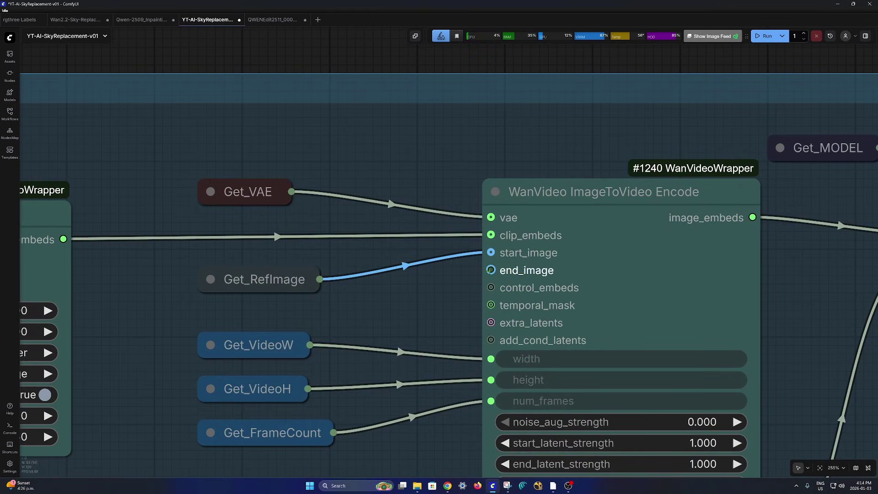
left_click_drag(490, 270, 391, 289)
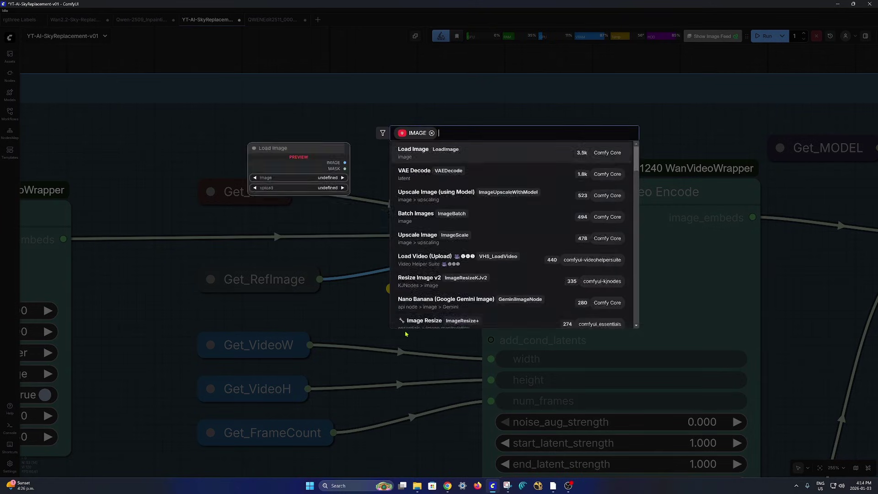
key("Escape")
scroll(363, 315, "down", 4)
scroll(363, 315, "down", 1)
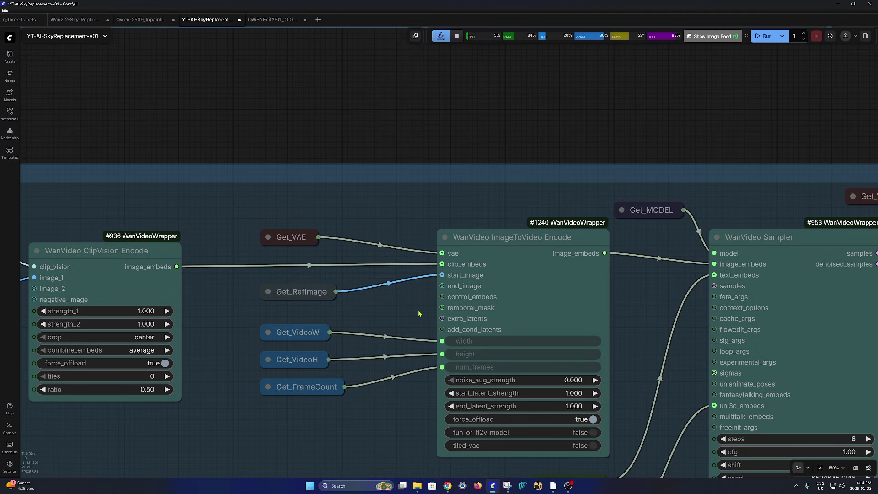
- Pause and resume the output preview in the Video Combine node to inspect the generated sky replacement clip
scroll(400, 314, "down", 6)
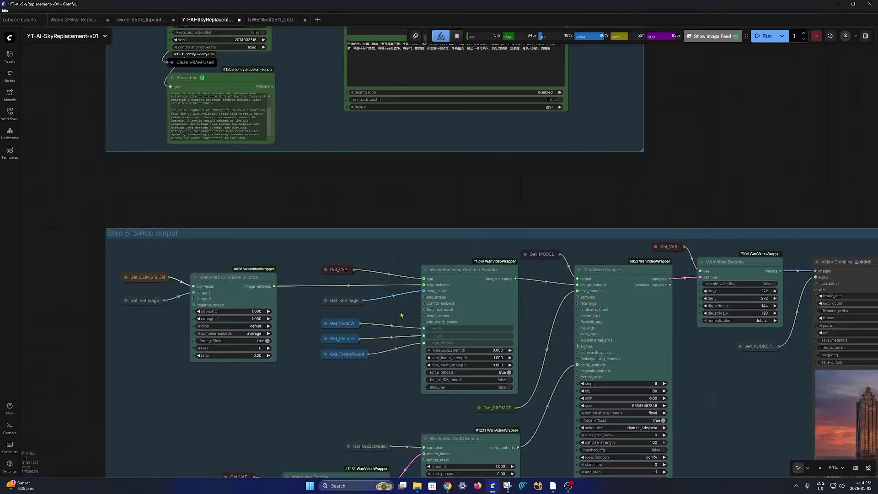
left_click_drag(535, 397, 333, 336)
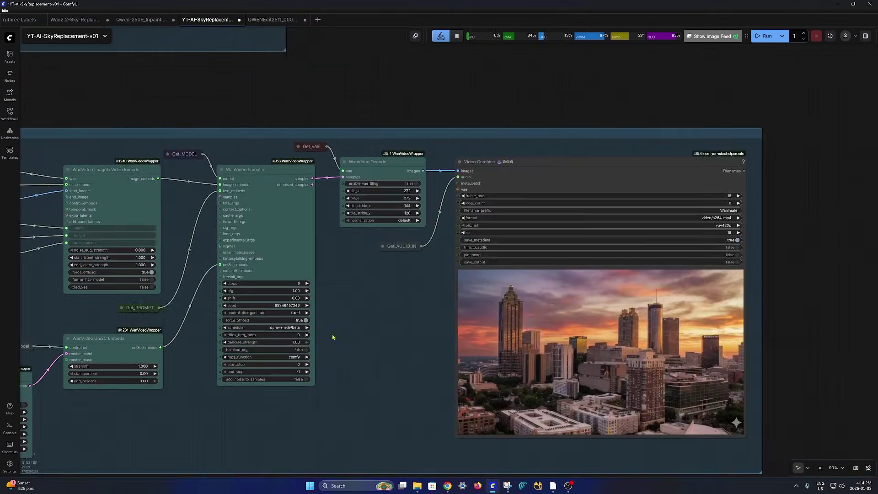
scroll(665, 368, "up", 6)
right_click(559, 241)
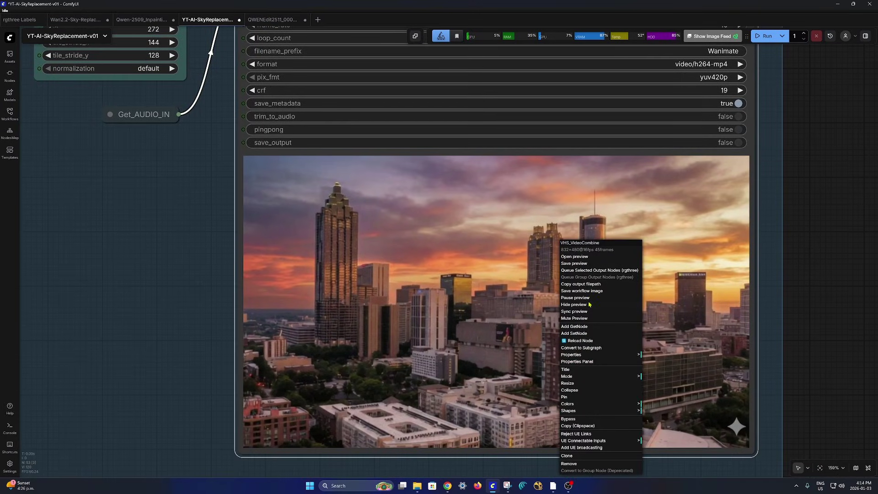
left_click(577, 298)
right_click(537, 294)
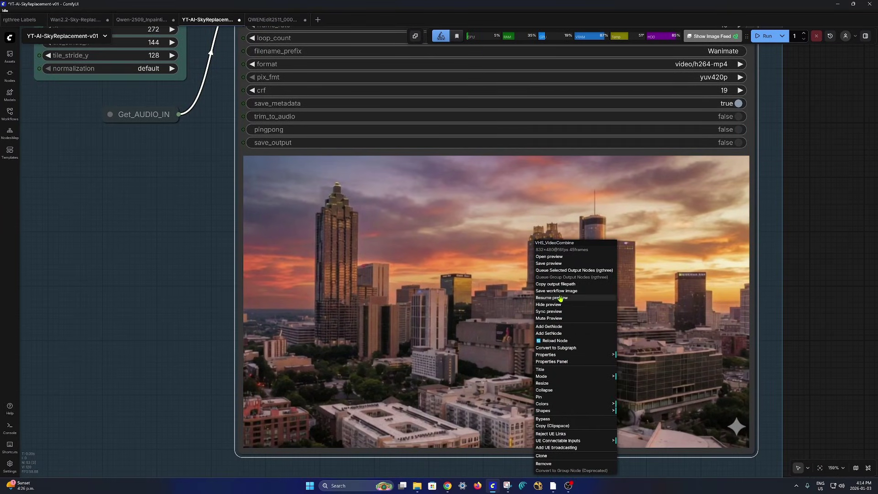
left_click(552, 297)
scroll(563, 317, "down", 6)
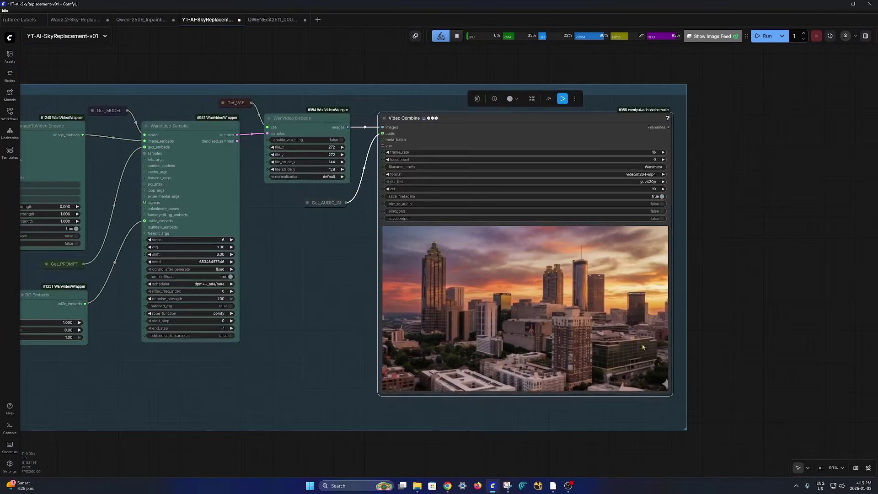
scroll(734, 359, "up", 2)
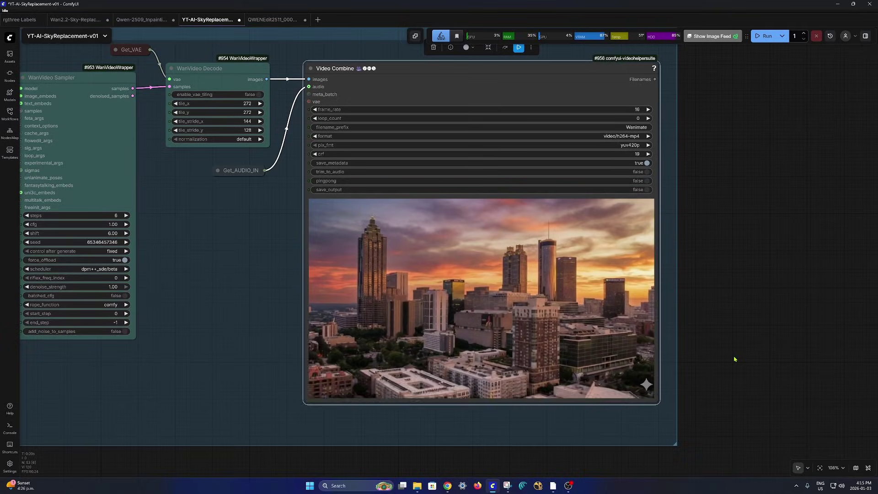
- Move the Load Video FFmpeg node out of its footage group to sit beside the Video Combine node
scroll(731, 360, "down", 5)
scroll(730, 361, "down", 3)
left_click_drag(454, 169, 488, 376)
scroll(488, 376, "down", 4)
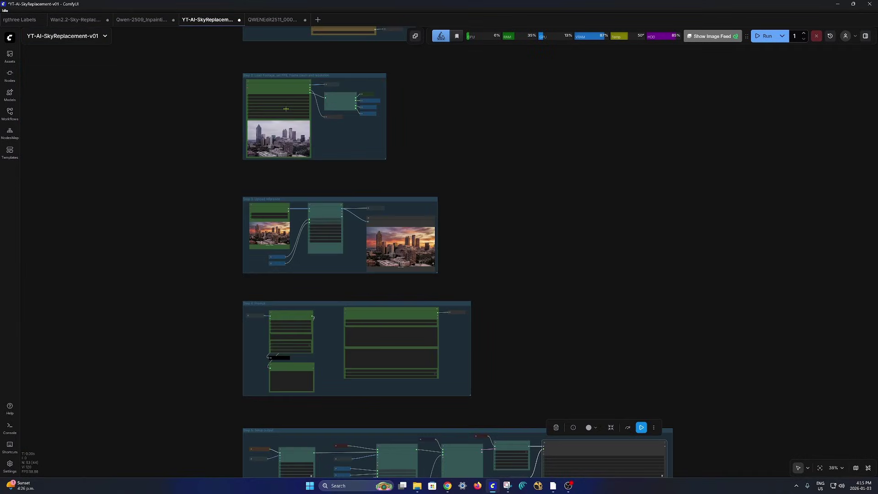
left_click_drag(271, 81, 713, 412)
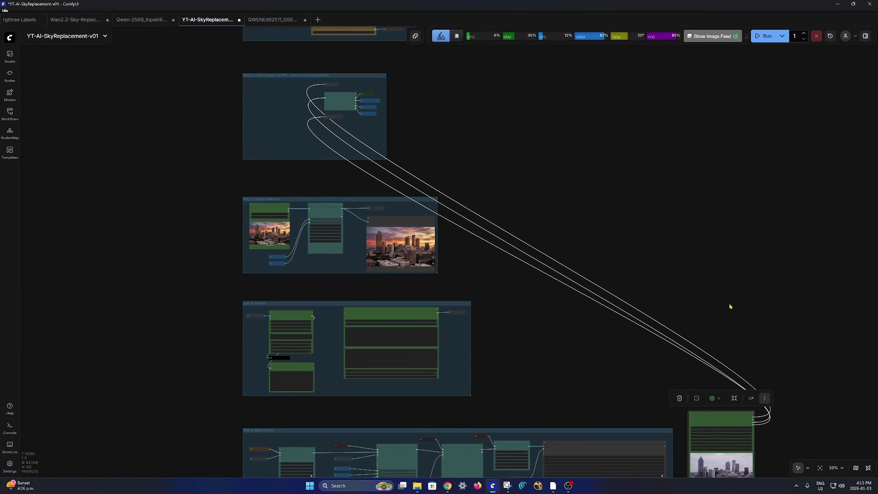
left_click_drag(746, 317, 666, 141)
scroll(603, 238, "up", 5)
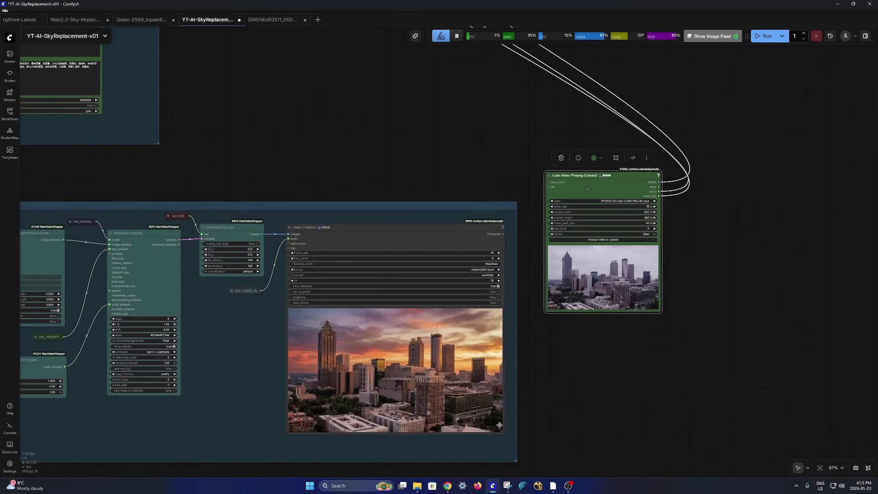
left_click_drag(587, 171, 564, 223)
- Enlarge the Load Video FFmpeg node to match the Video Combine preview size and line the two previews up side by side
scroll(604, 391, "up", 5)
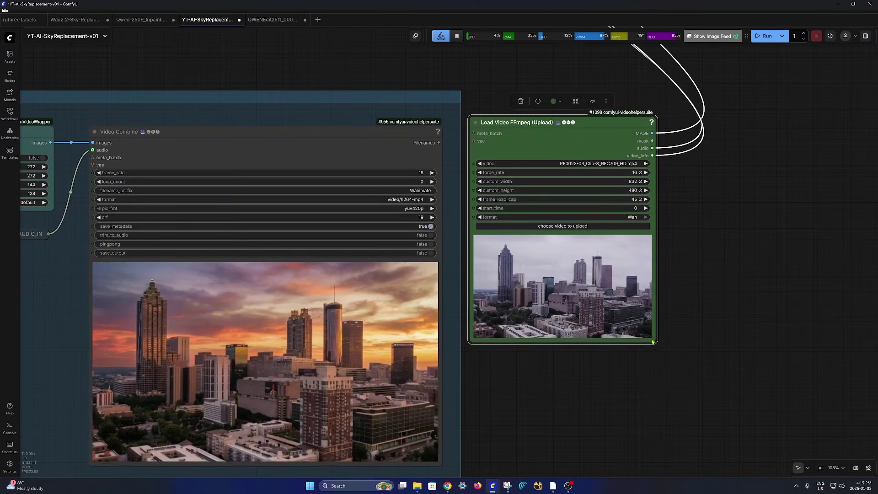
left_click_drag(652, 340, 859, 400)
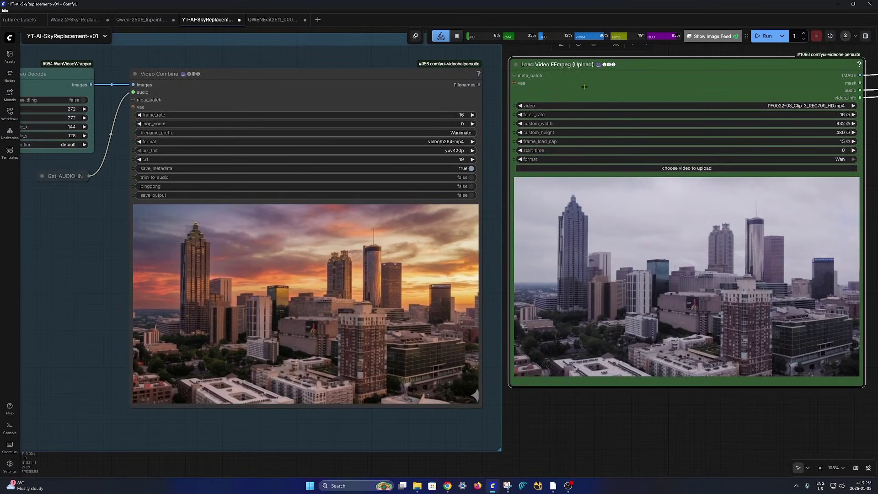
left_click_drag(579, 138, 566, 108)
- Sync the Load Video preview and compare the original footage with the sky-replaced output
right_click(593, 238)
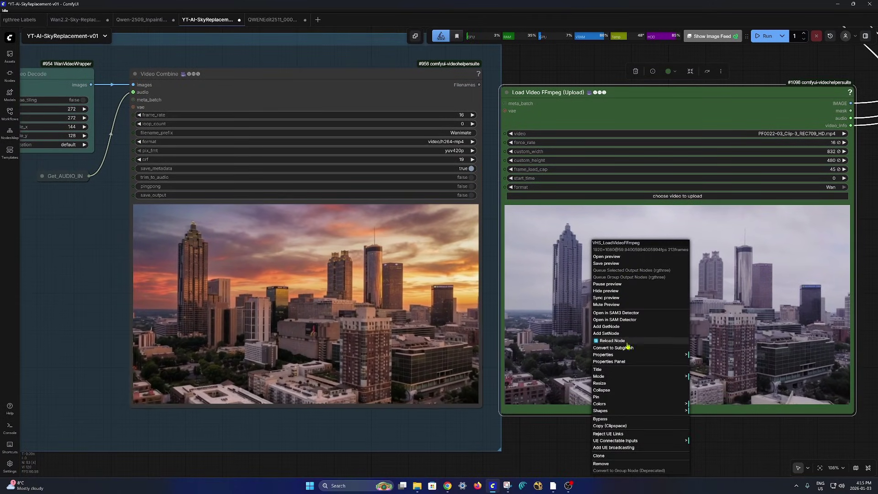
left_click(620, 298)
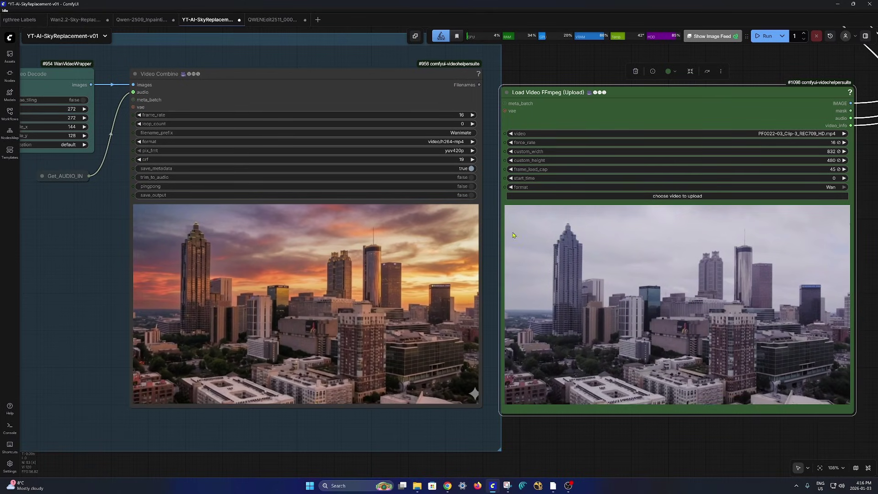
scroll(625, 258, "down", 5)
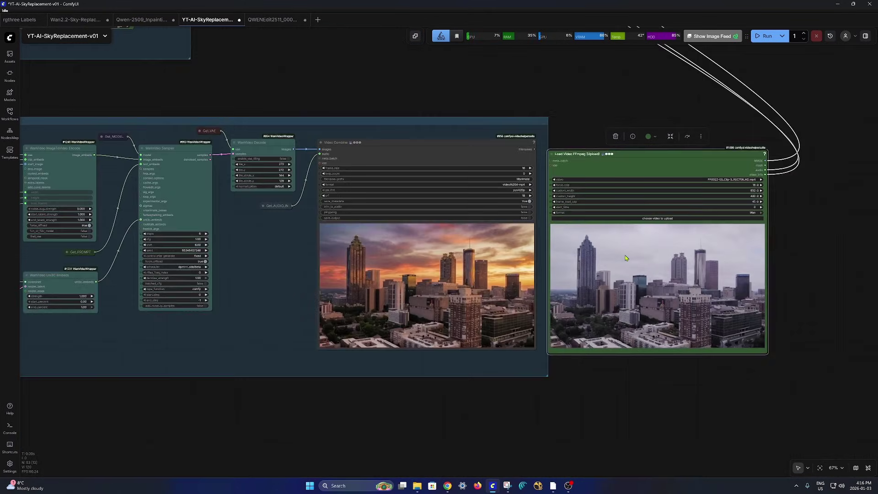